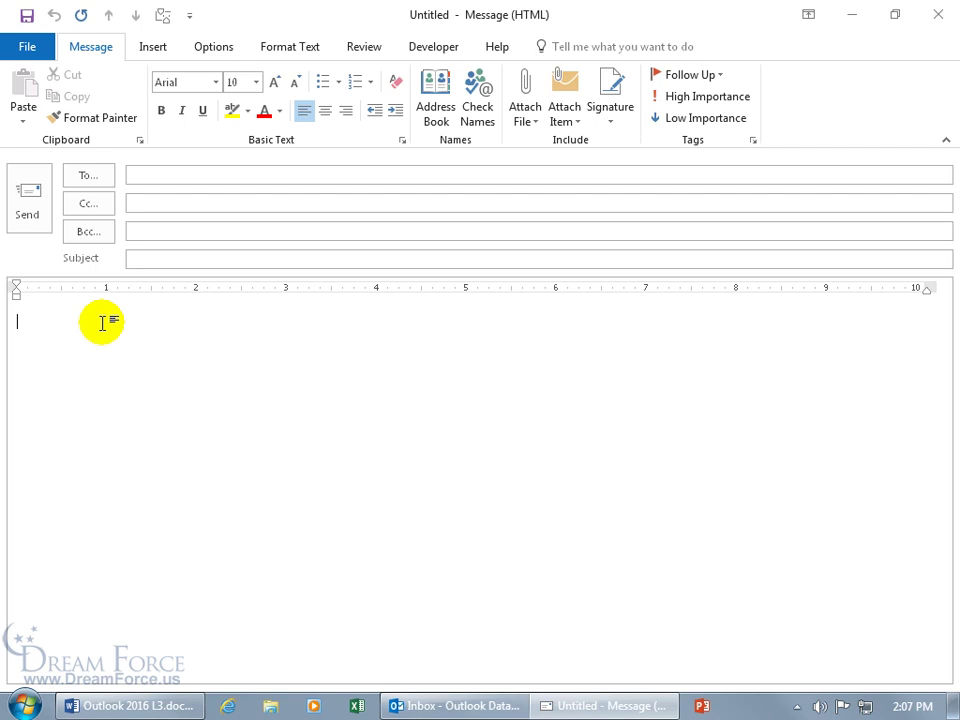
click(228, 44)
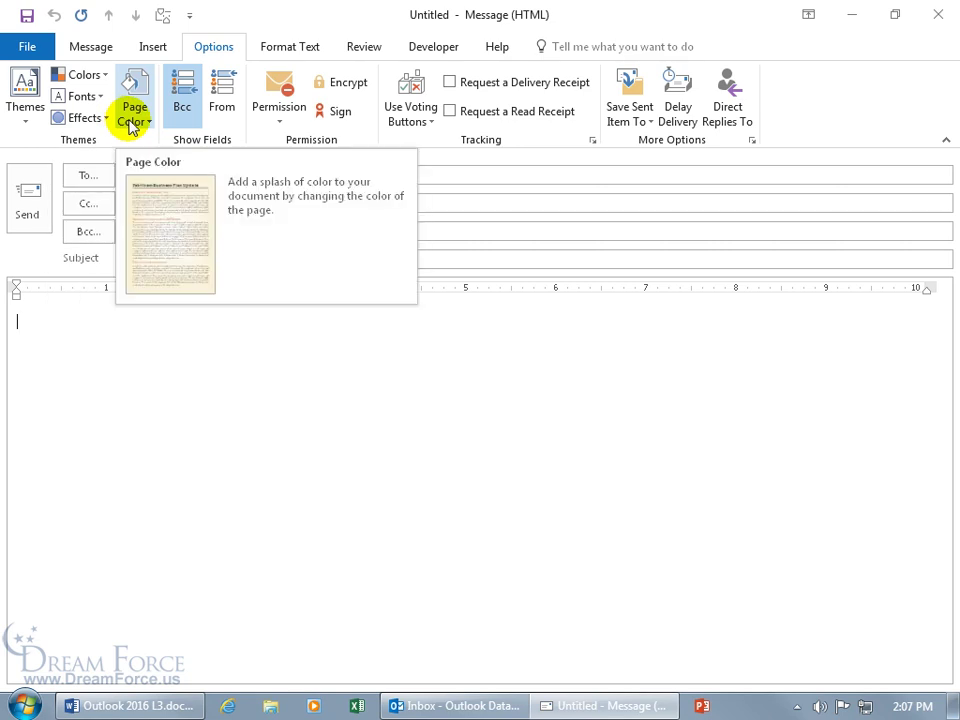
click(95, 80)
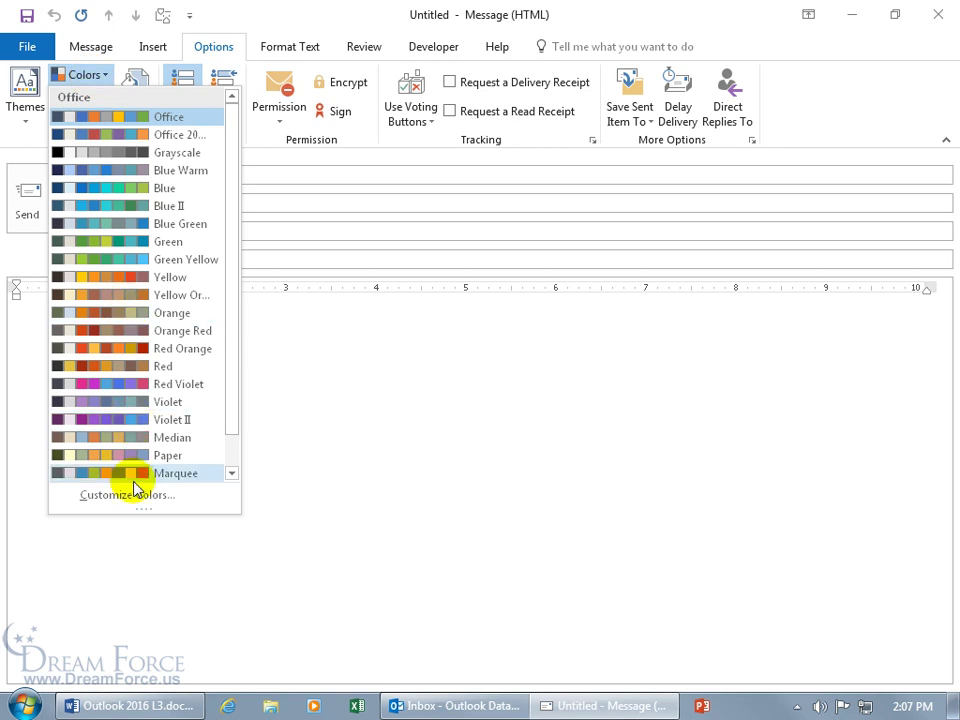
click(314, 350)
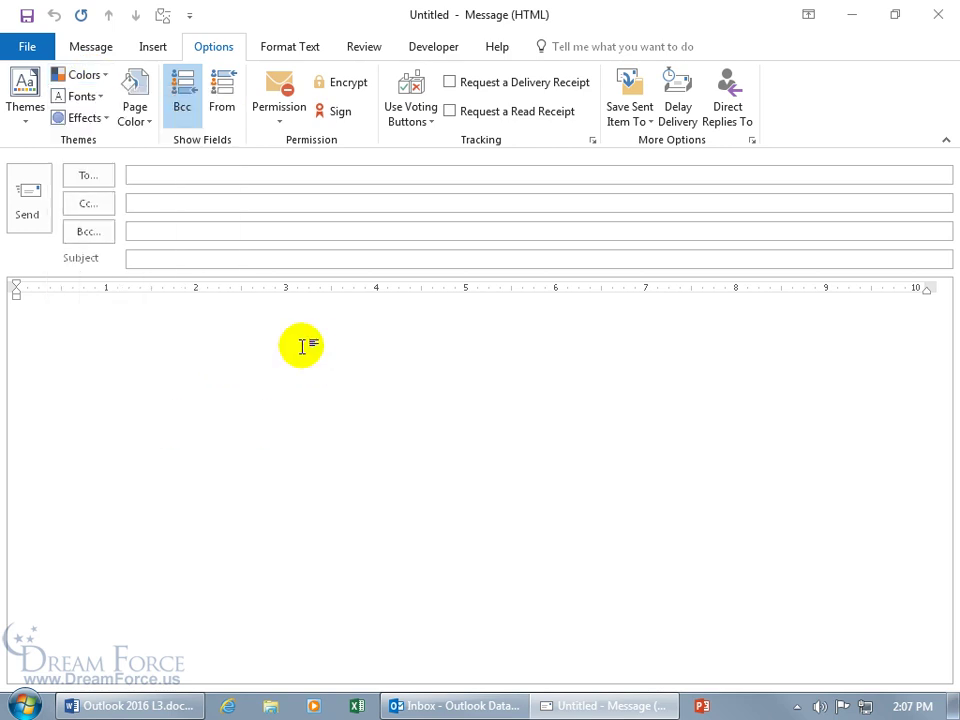
Type 'Text' at the start of the message body and set it to 72 pt.
text(Text)
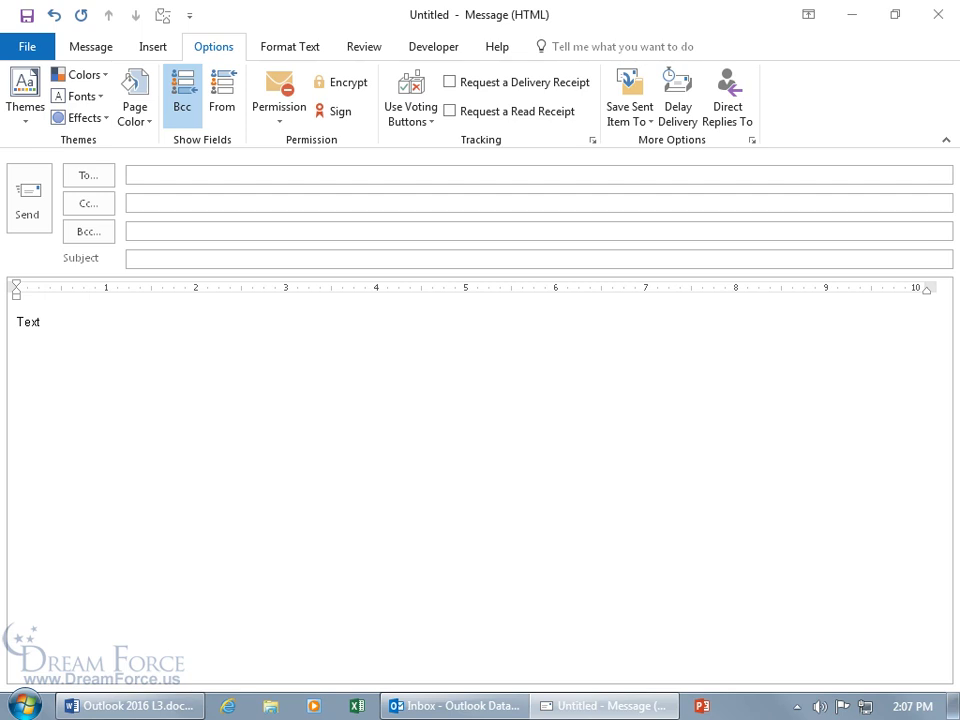
key(ctrl+a)
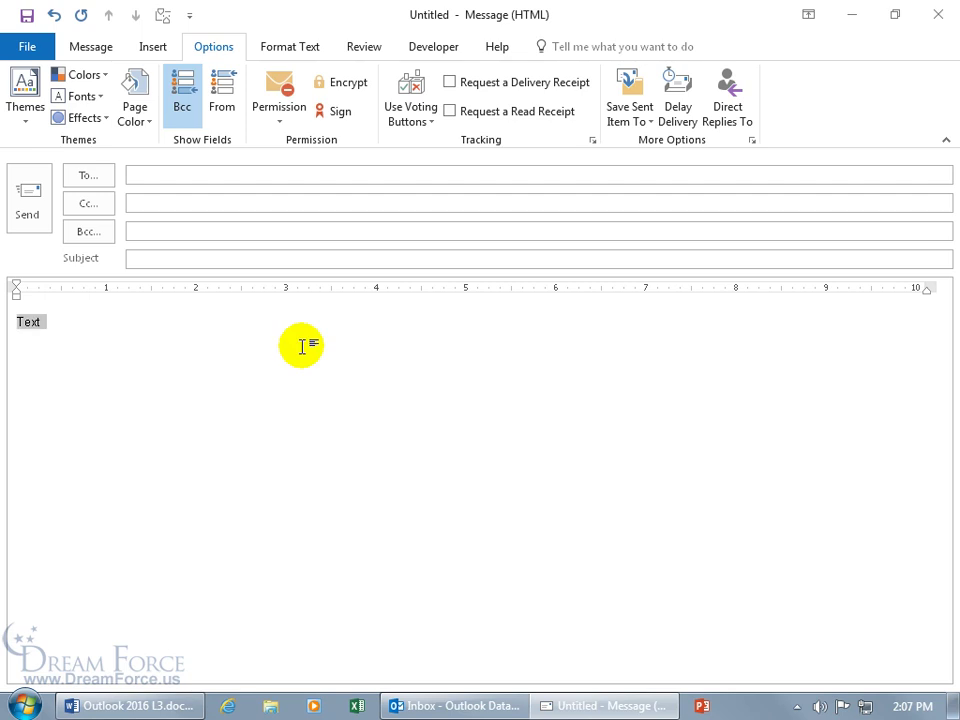
right_click(31, 323)
click(157, 264)
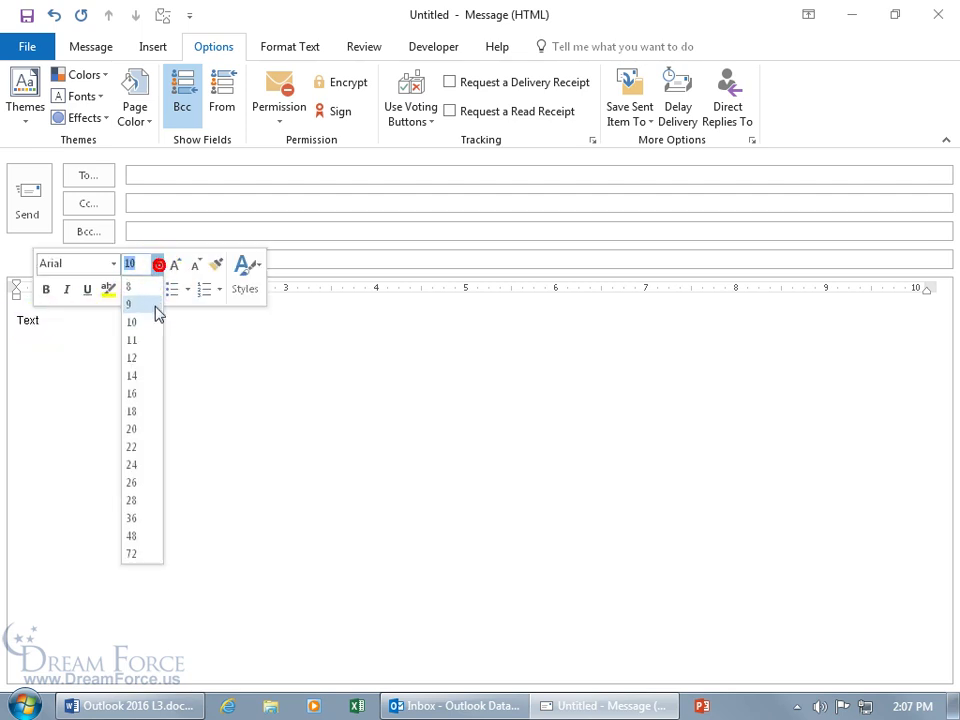
click(142, 553)
click(571, 408)
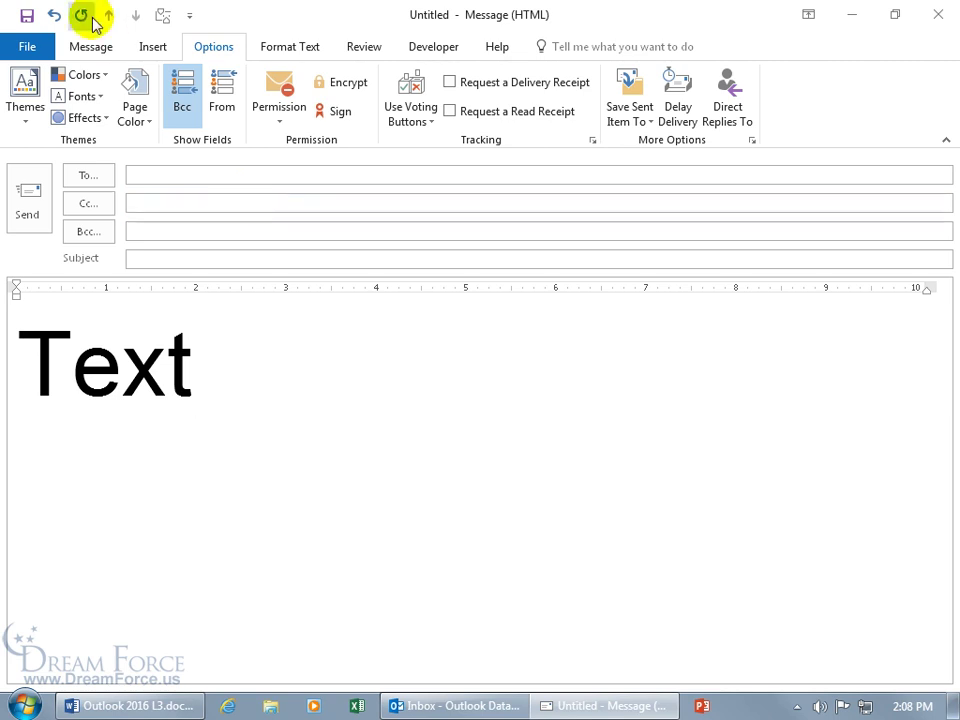
click(155, 46)
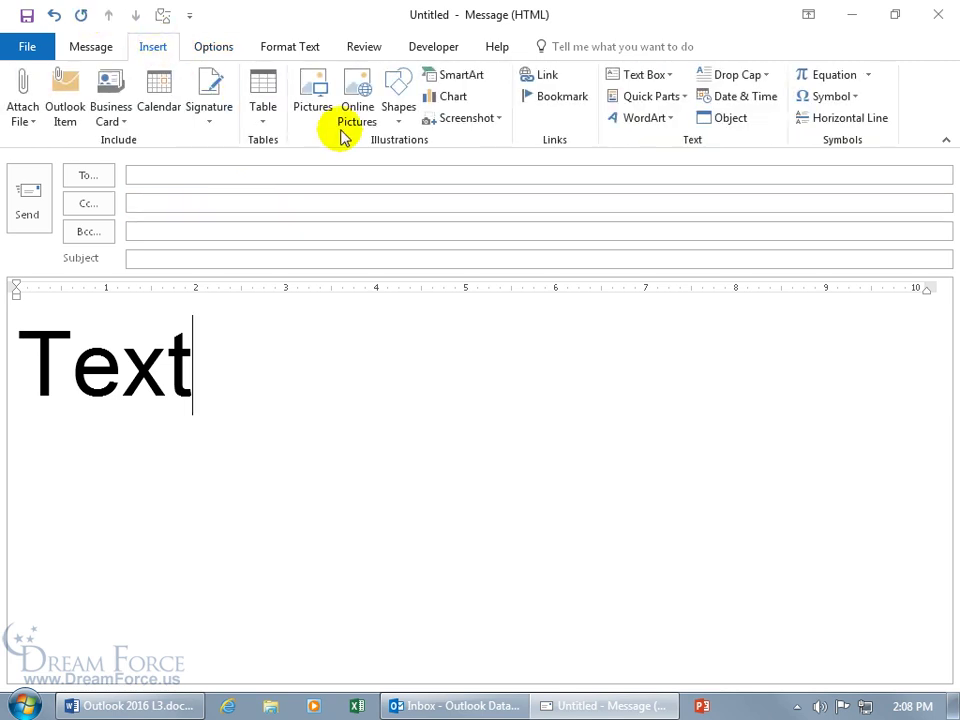
Insert a Clustered Column chart and close its data sheet.
click(455, 99)
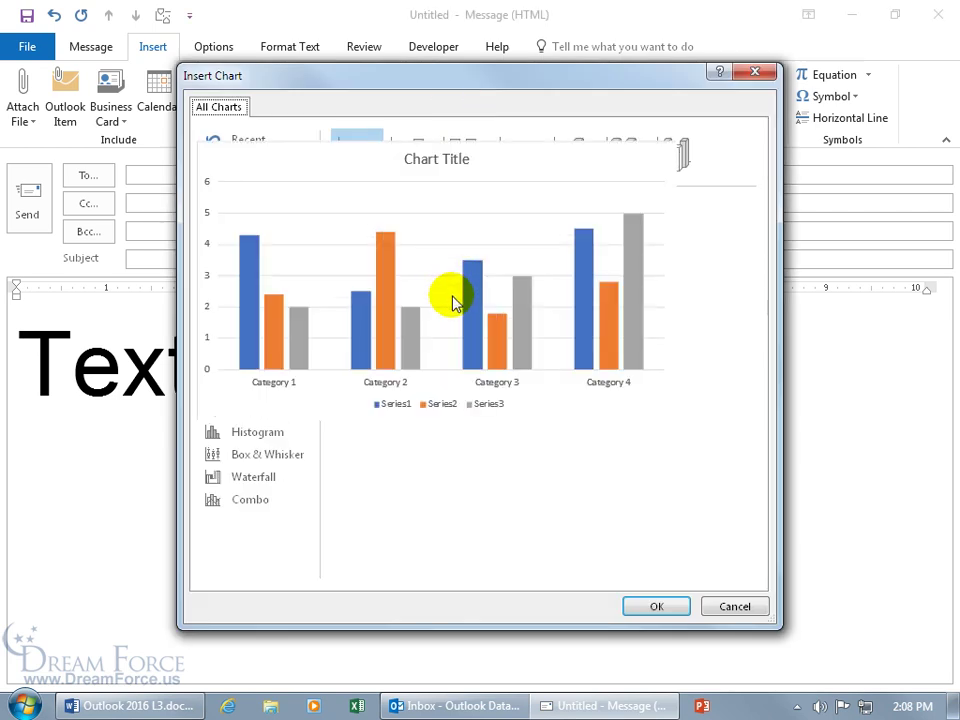
click(665, 608)
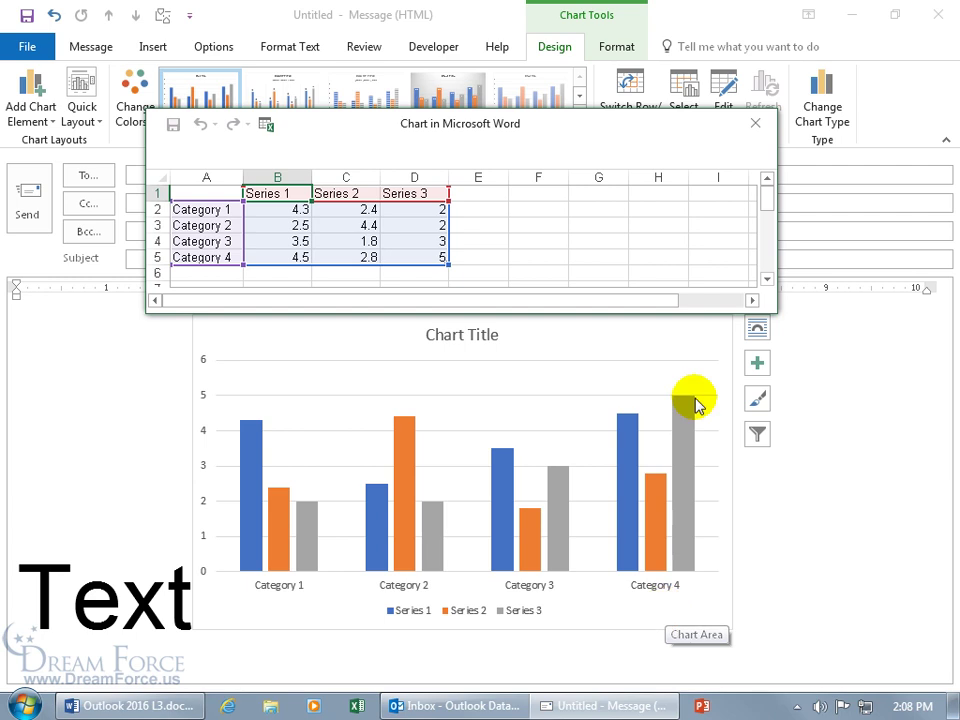
click(755, 123)
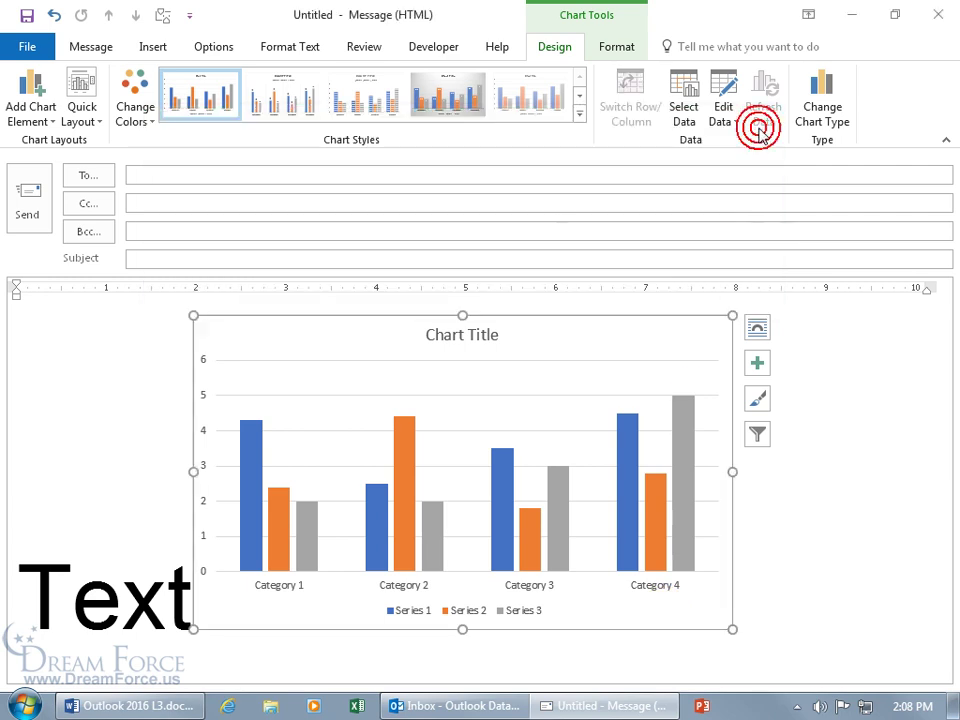
Set the chart's wrapping to In Front of Text and move it right of 'Text'.
click(758, 330)
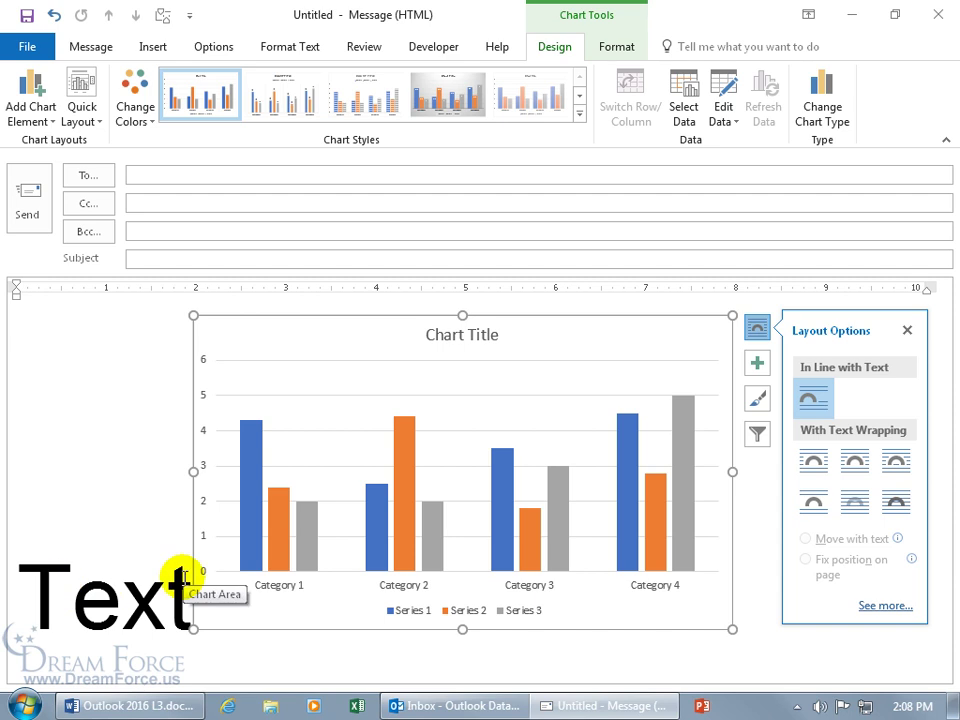
click(894, 508)
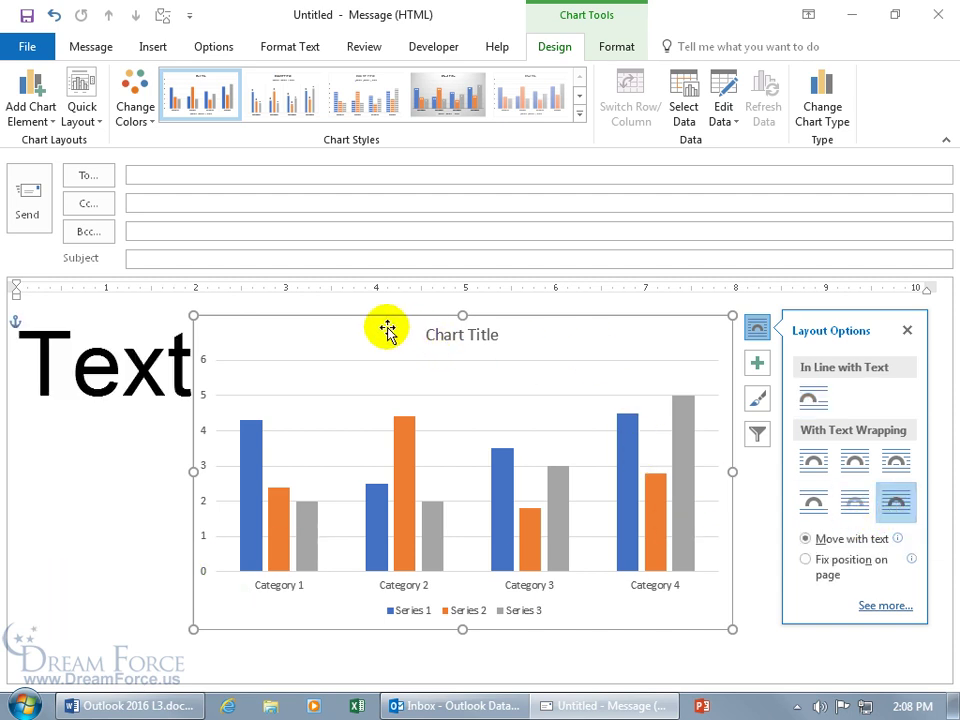
drag(381, 328, 500, 324)
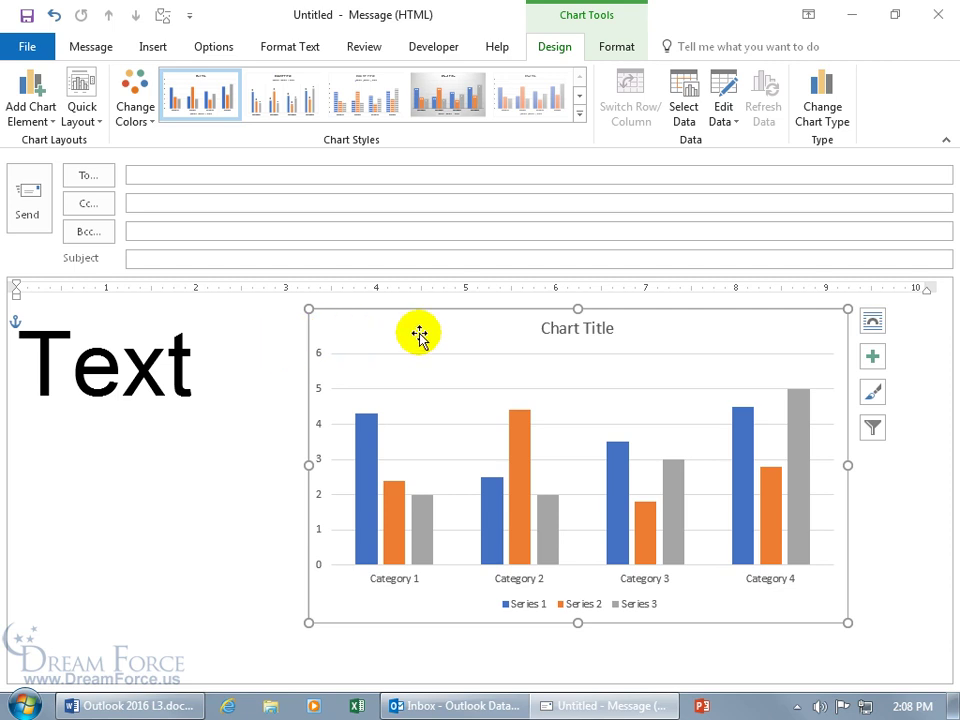
drag(419, 338, 436, 340)
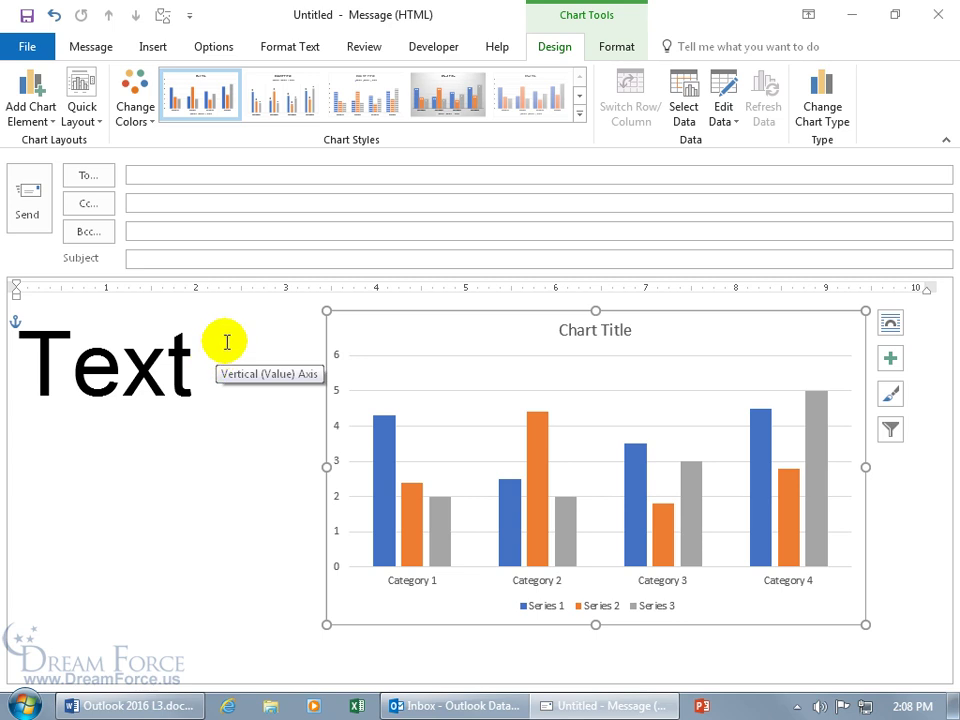
Choose Customize Colors from the Options tab's Colors list.
click(218, 48)
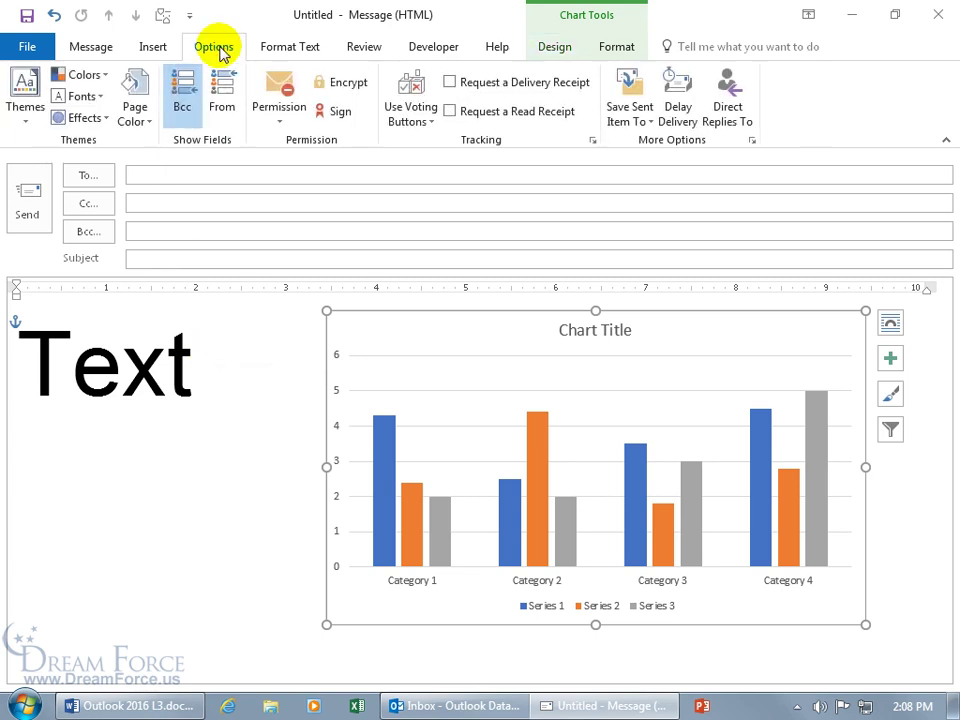
click(100, 79)
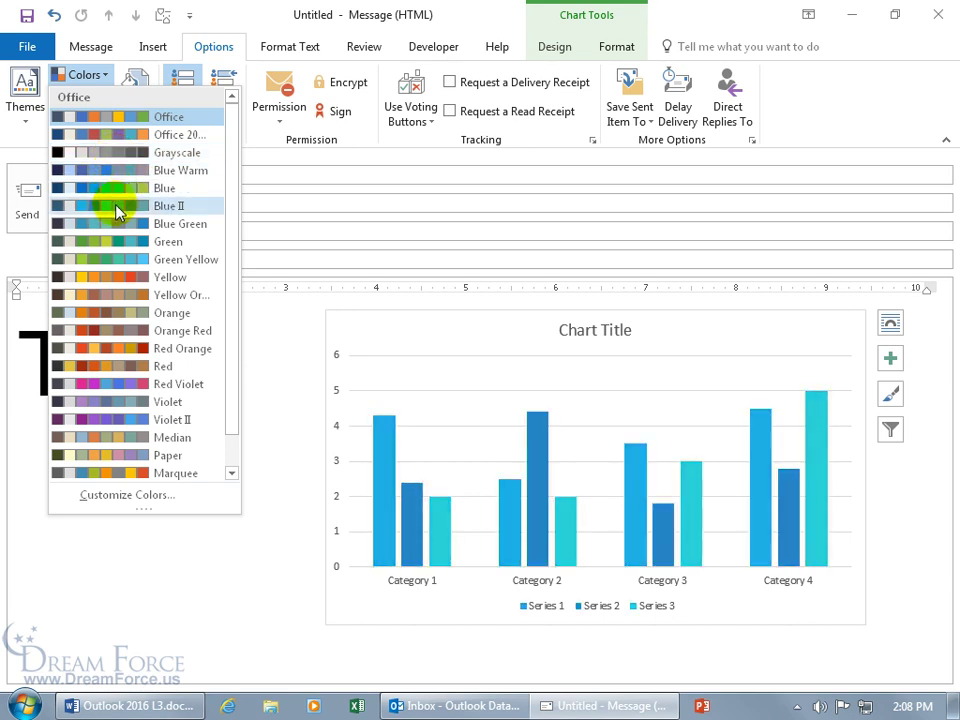
click(126, 495)
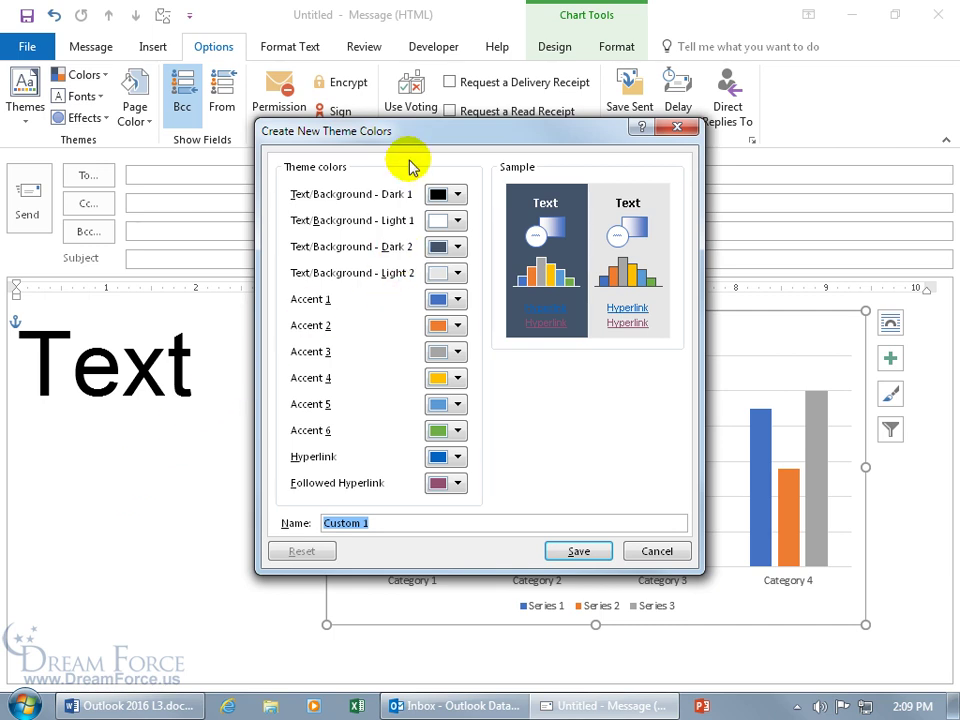
Set Text/Background Dark 1 to blue and Light 1 to light gold.
drag(411, 156, 342, 190)
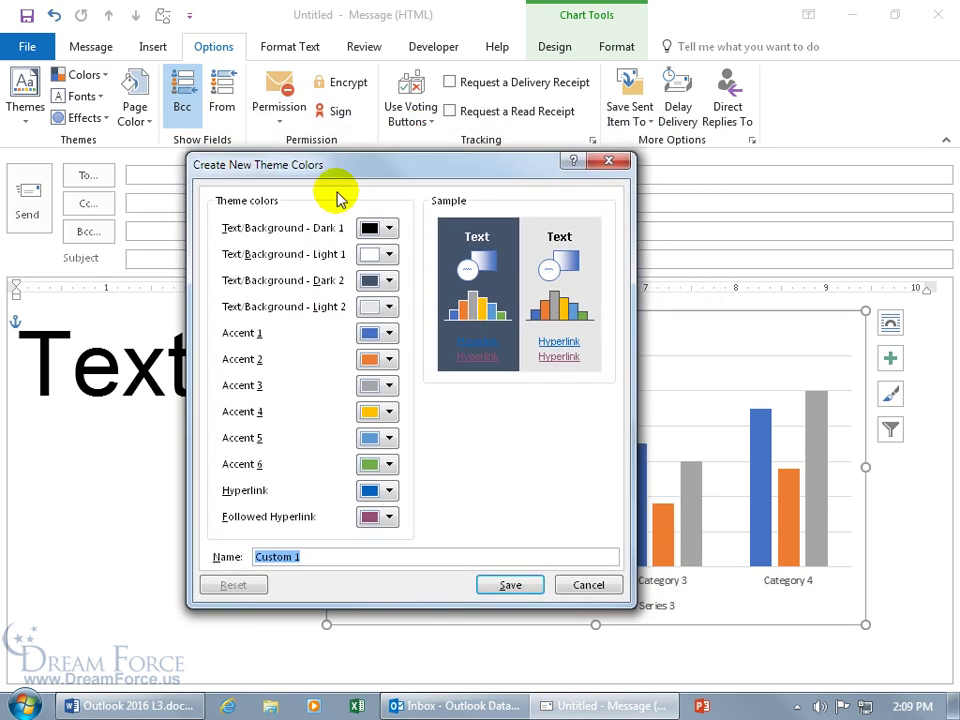
click(388, 229)
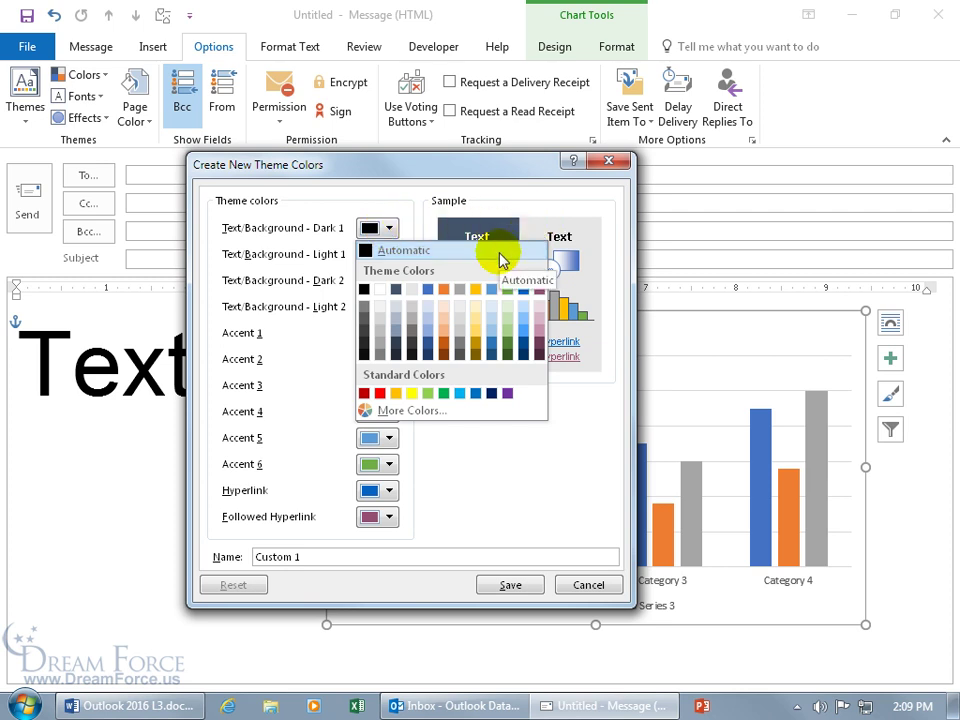
click(476, 393)
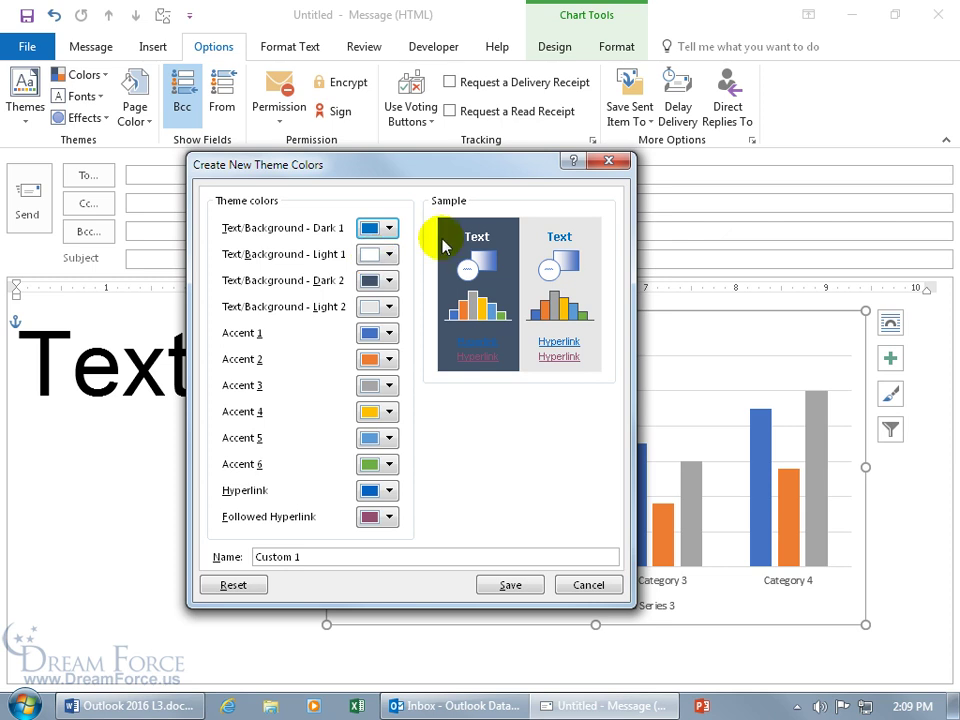
click(388, 255)
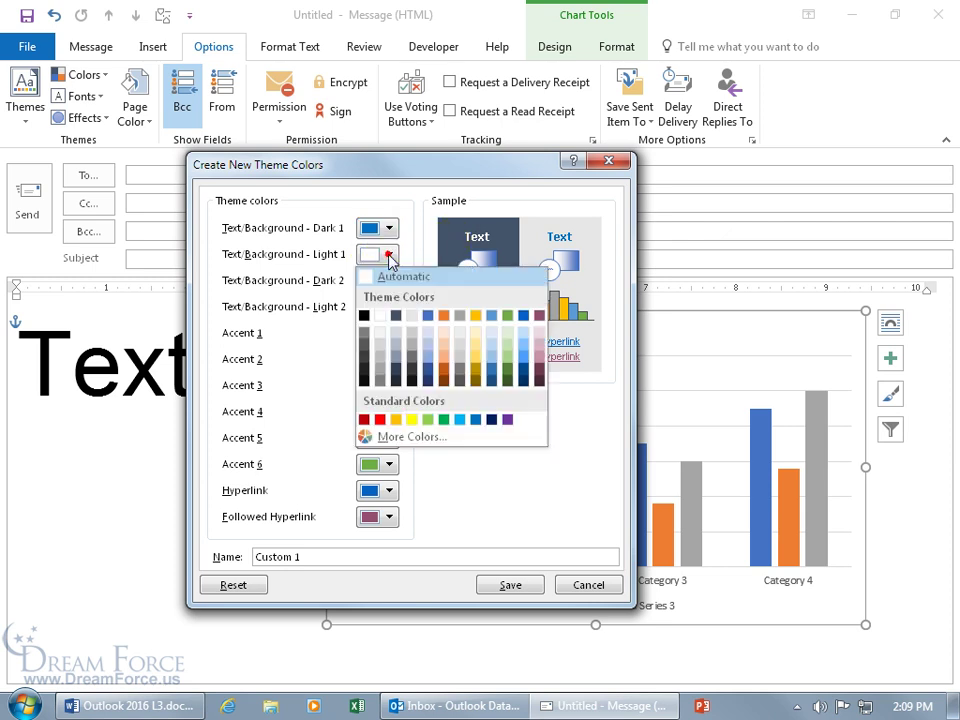
click(476, 350)
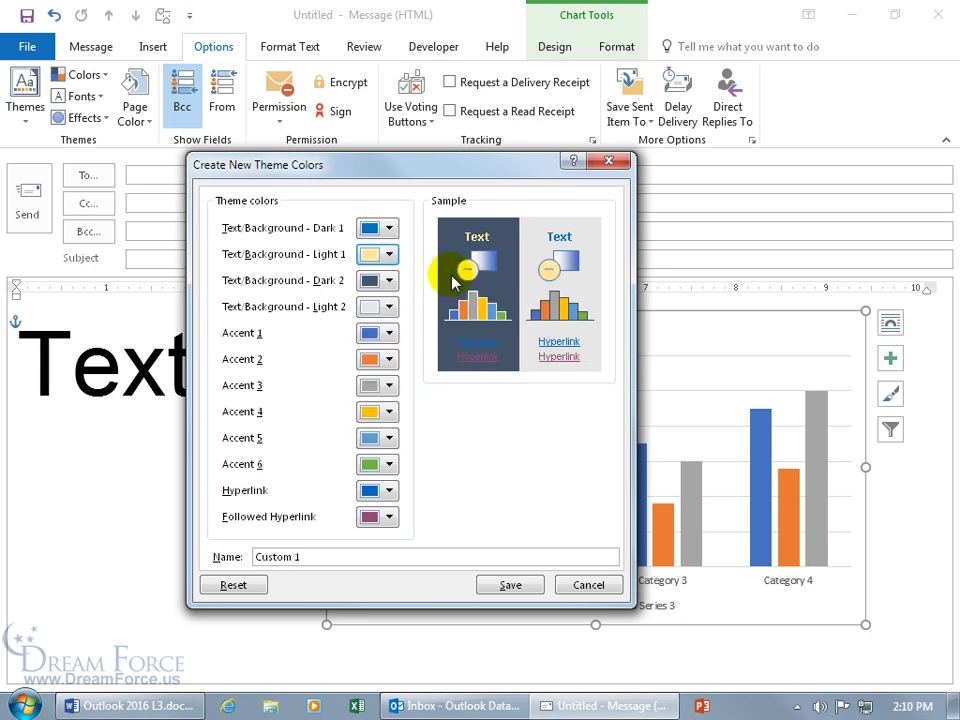
Set Text/Background Dark 2 to dark brown and Light 2 to pale green.
click(389, 281)
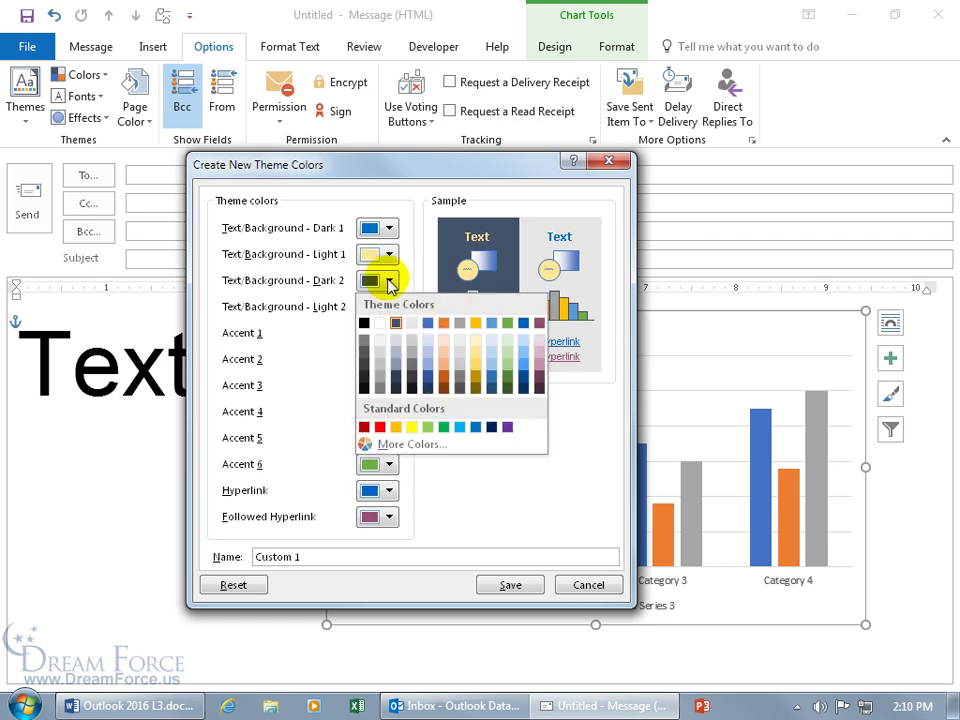
click(491, 381)
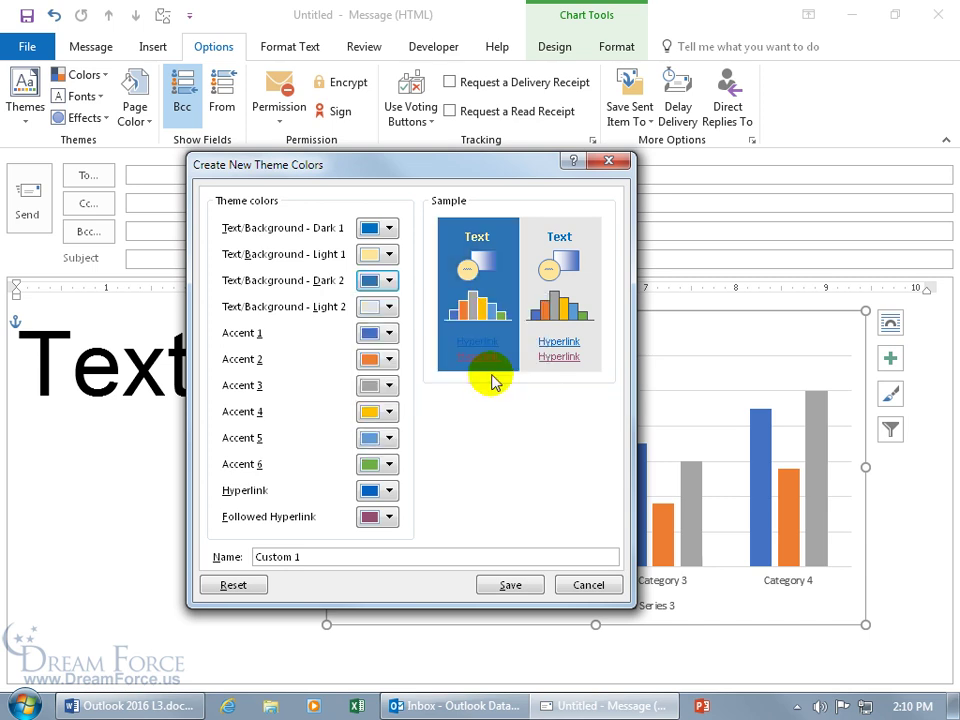
click(481, 350)
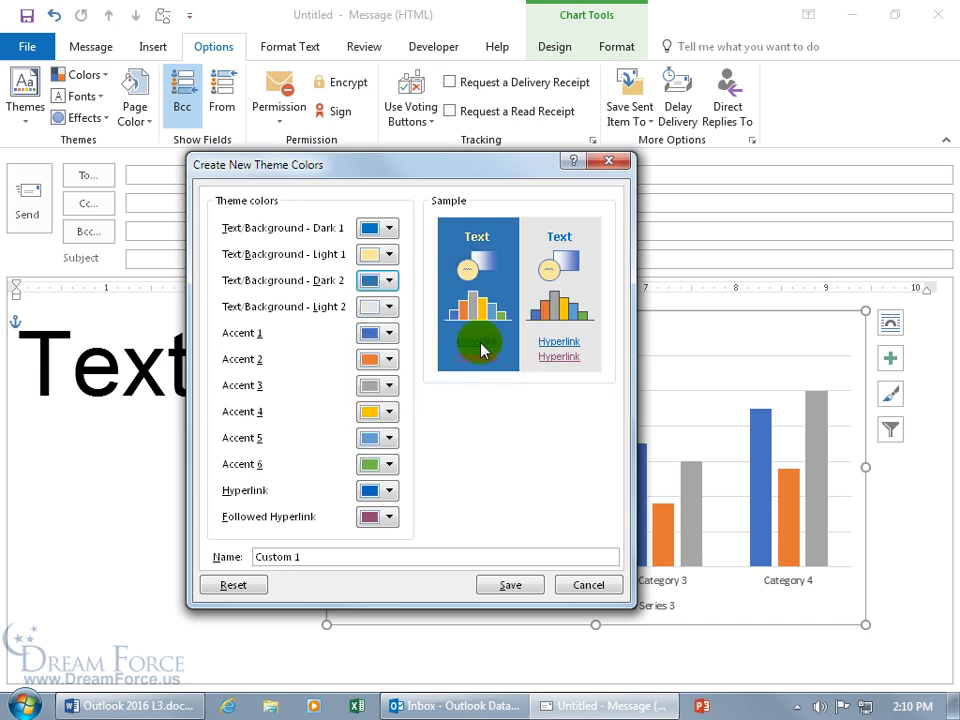
click(389, 281)
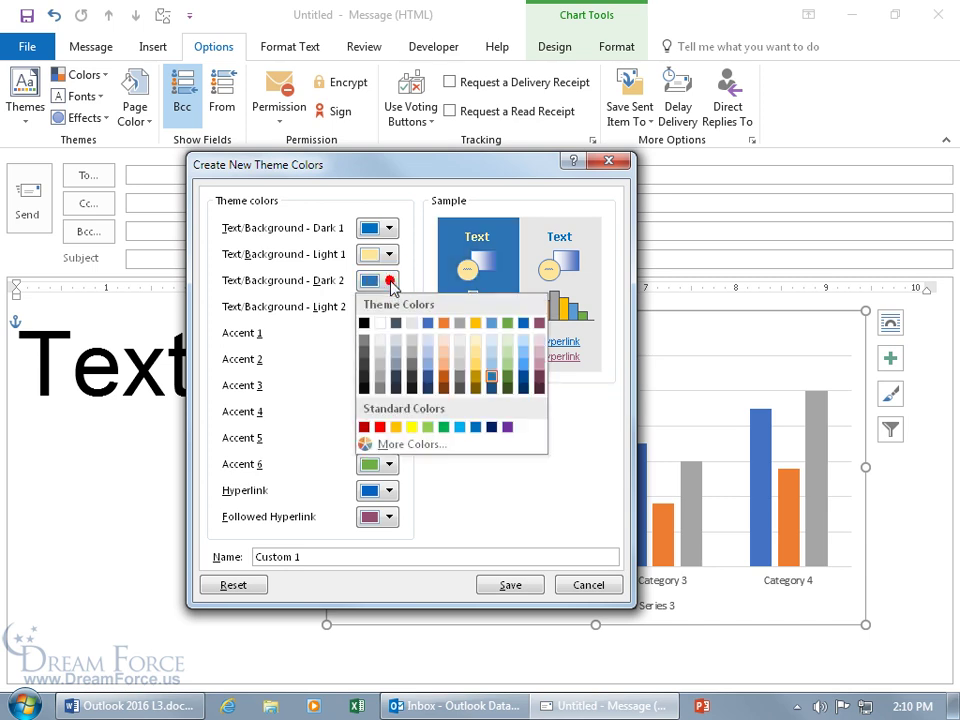
click(444, 390)
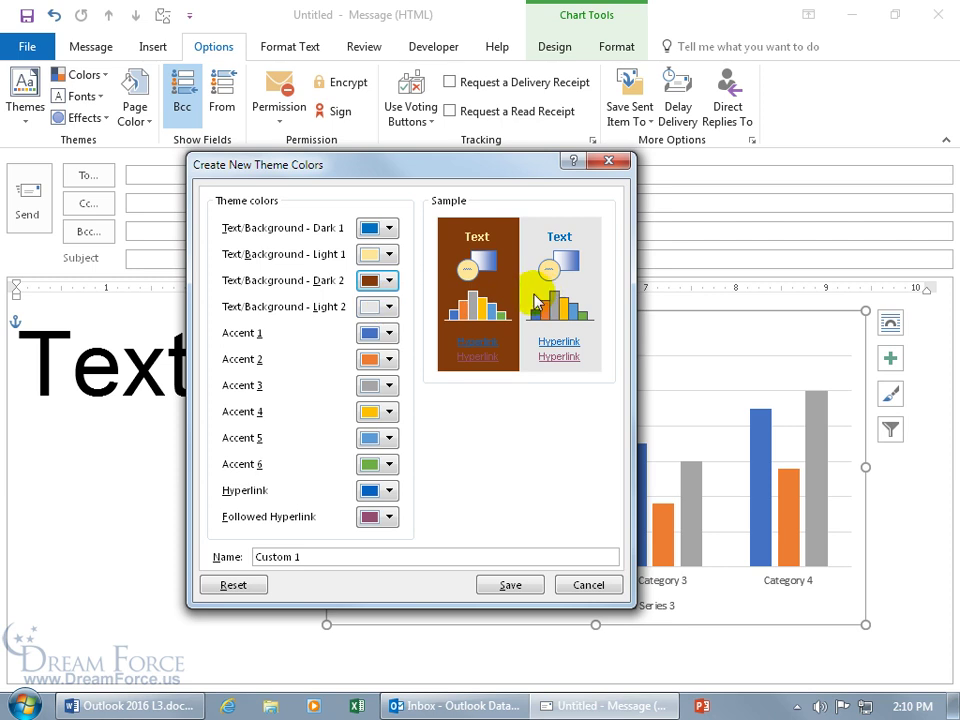
click(390, 307)
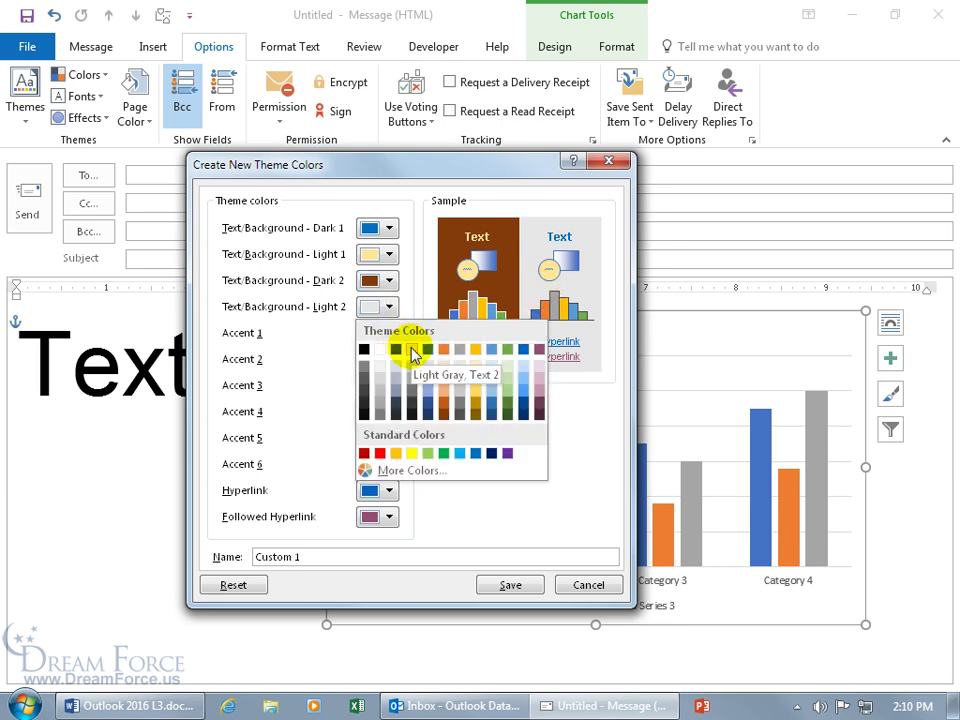
click(508, 368)
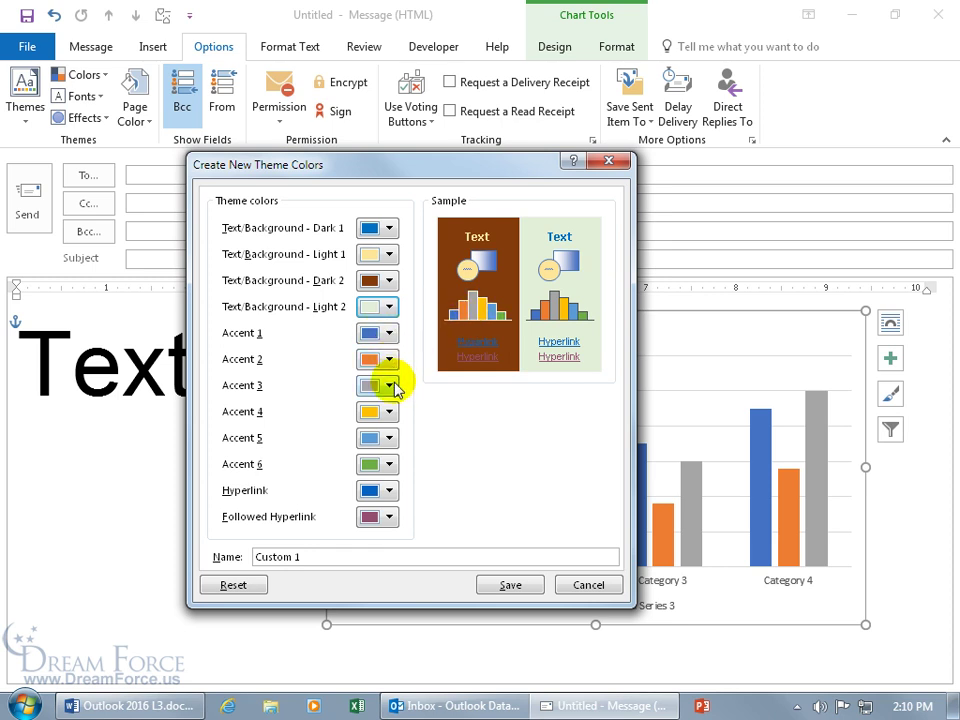
Make Accent 1 purple, Accent 3 dark green and Followed Hyperlink green.
click(389, 333)
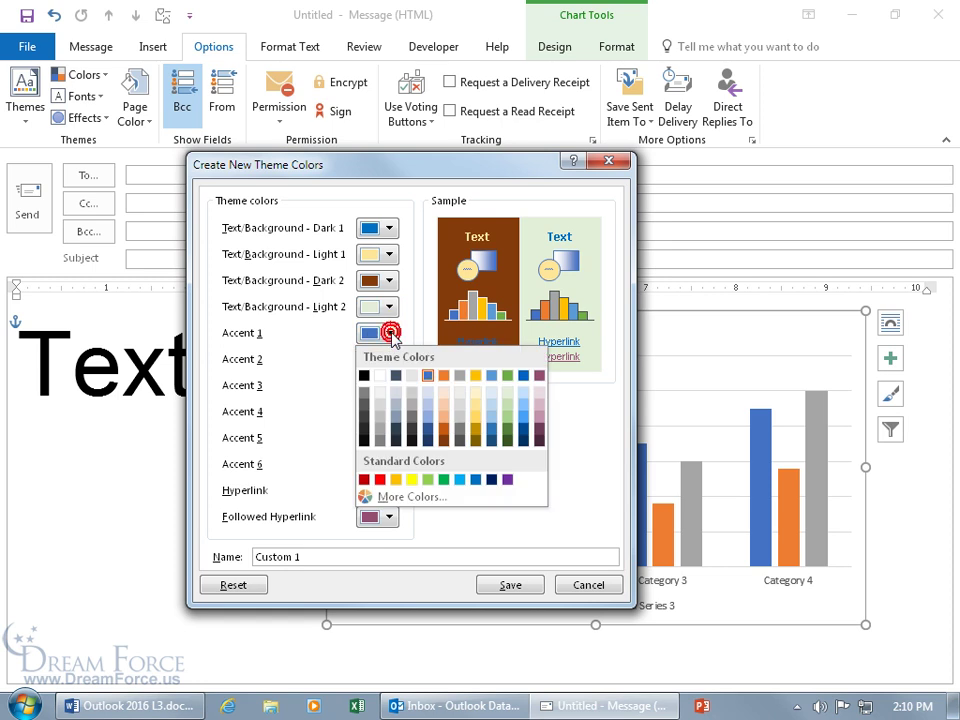
click(539, 376)
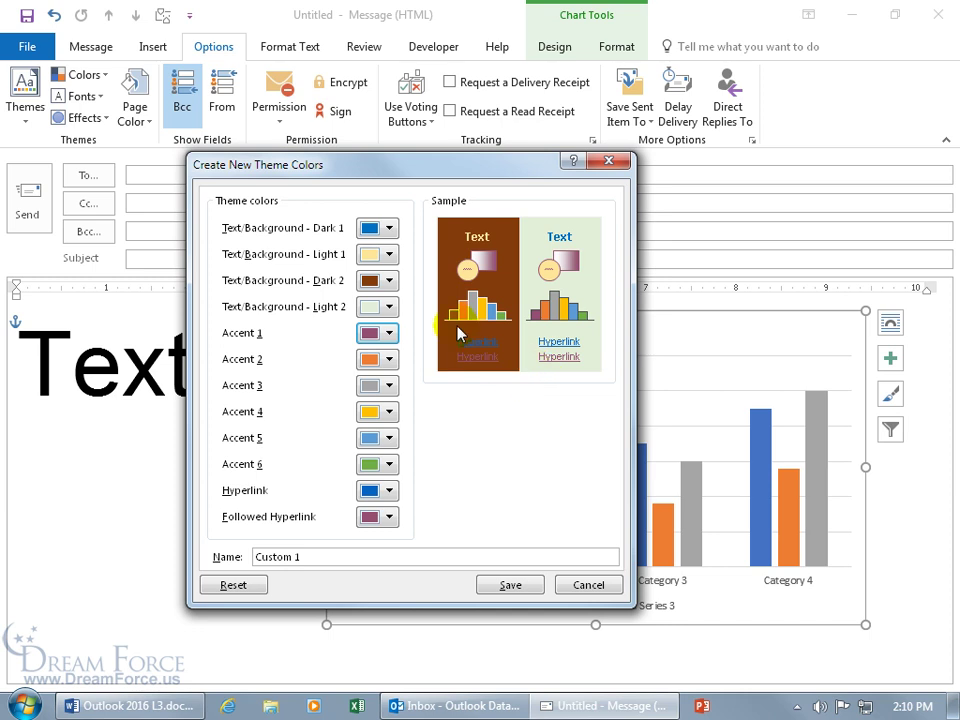
click(389, 386)
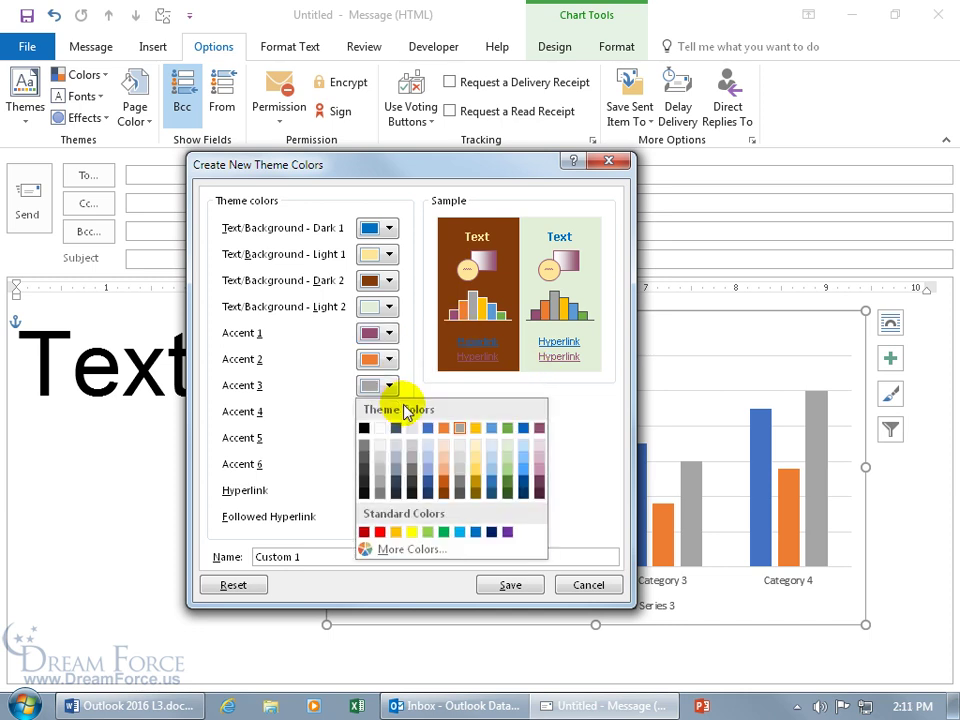
click(507, 488)
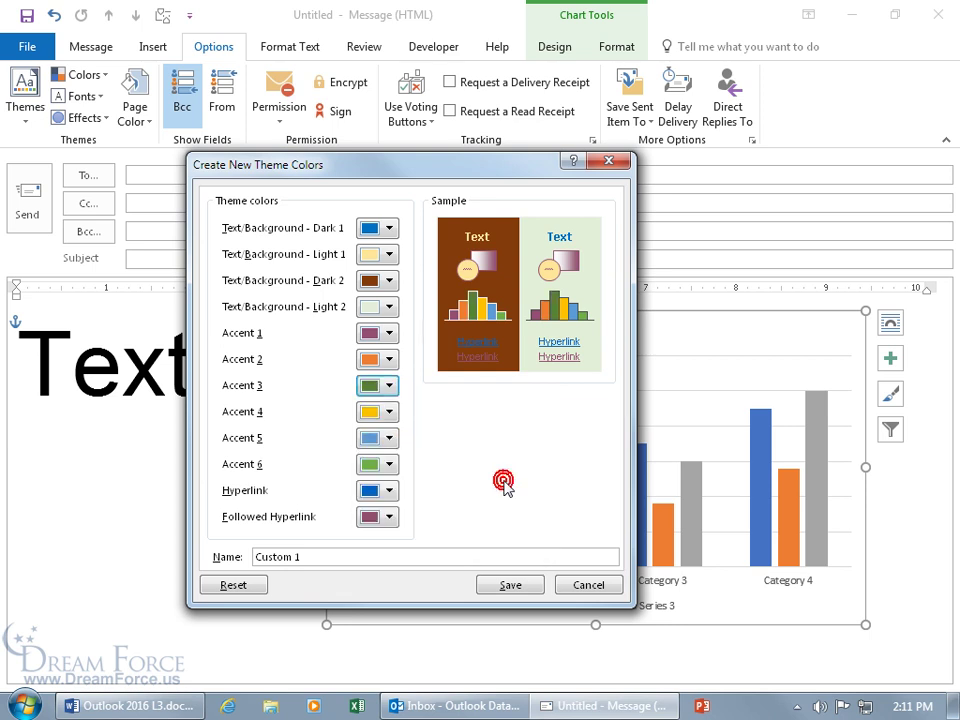
click(390, 517)
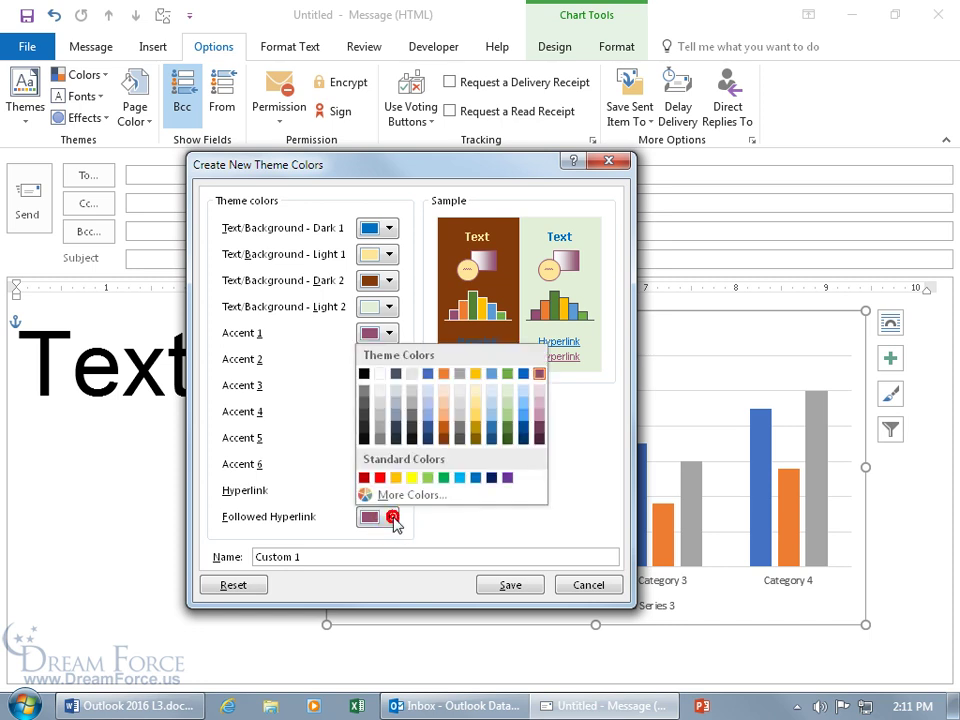
click(444, 477)
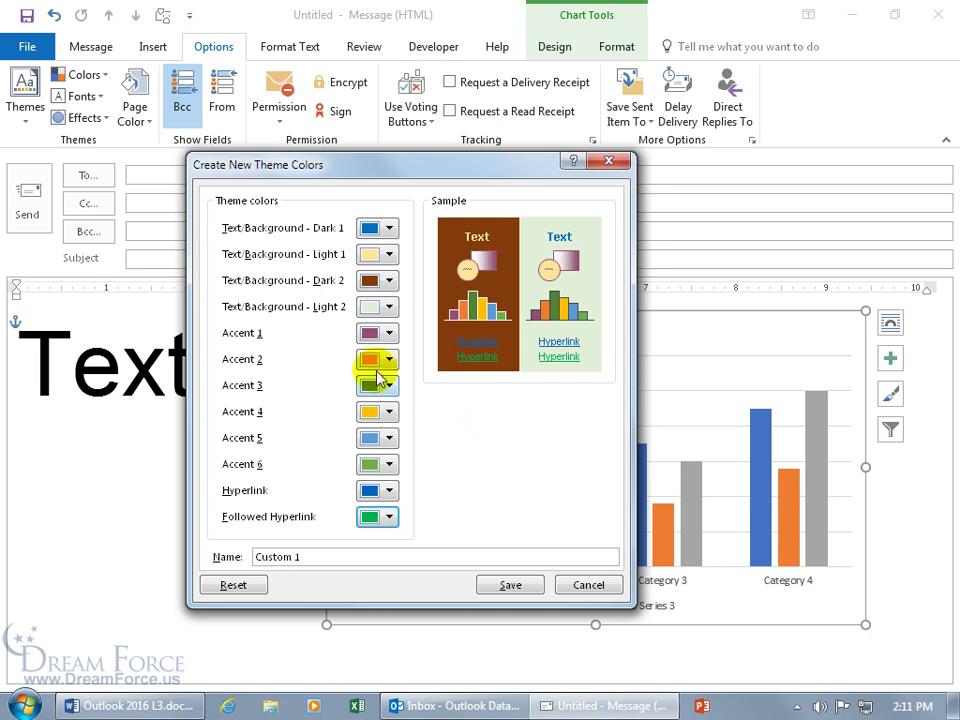
Change Dark 2 to blue and Hyperlink to Gold, Accent 4, Darker 25%.
click(388, 281)
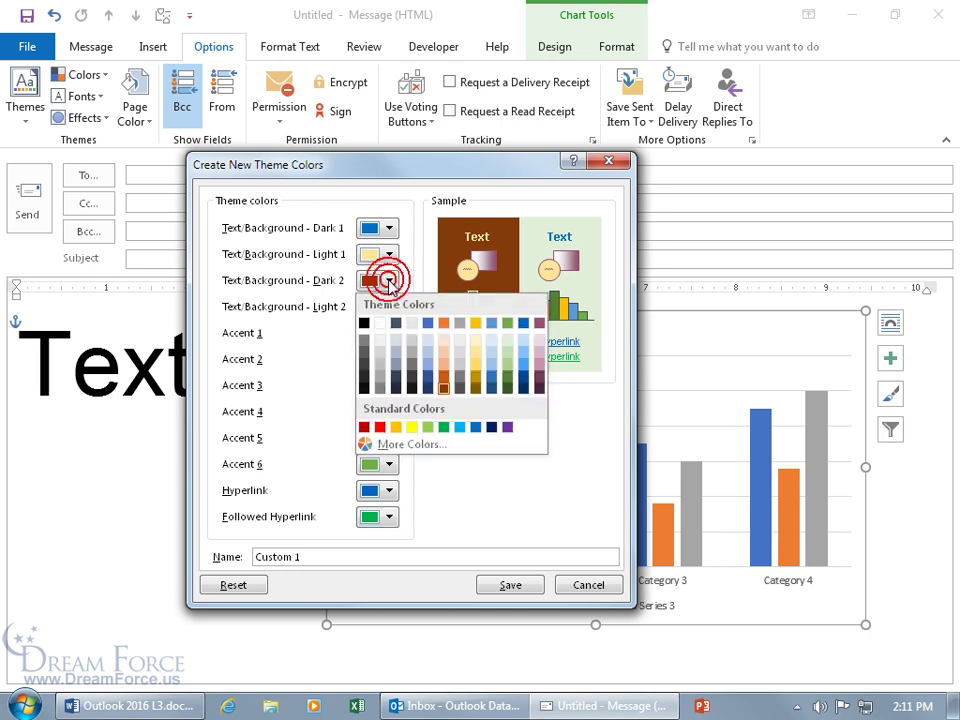
click(493, 385)
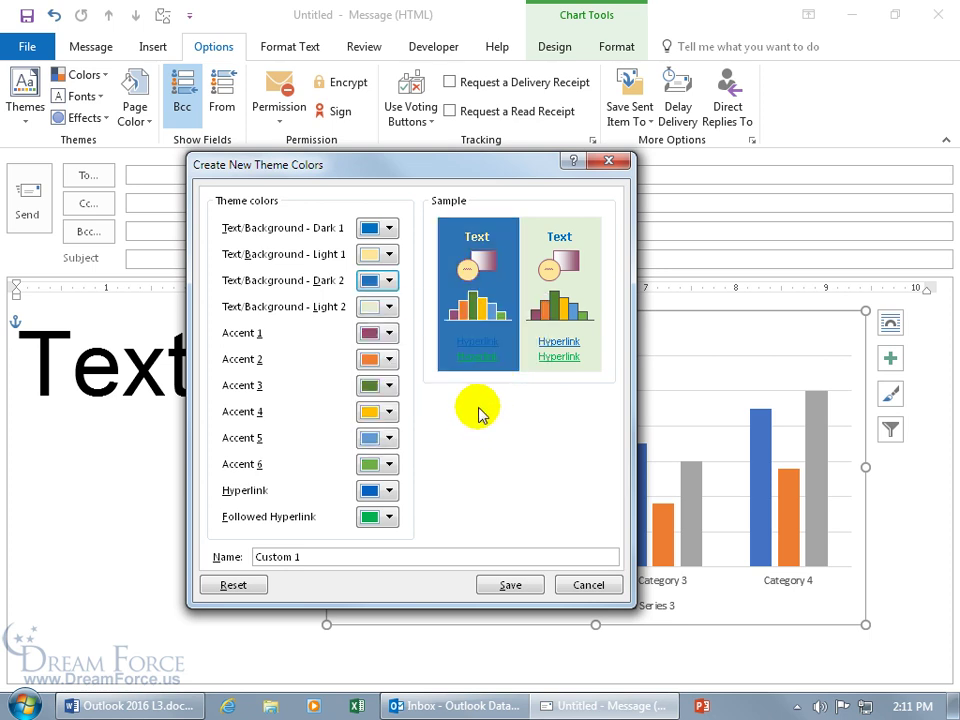
click(389, 490)
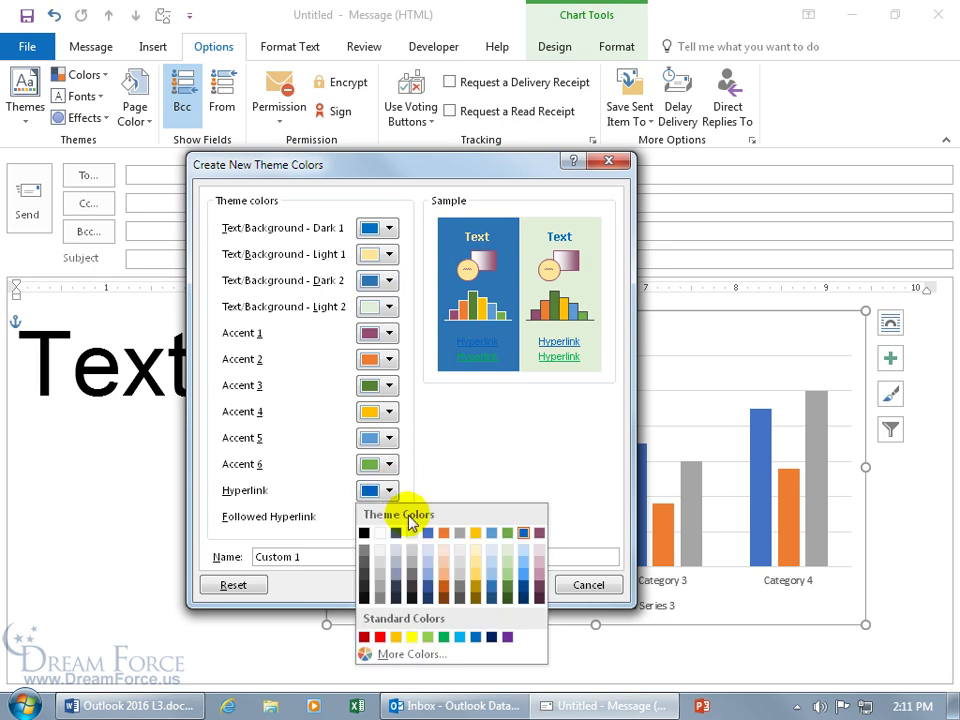
click(476, 590)
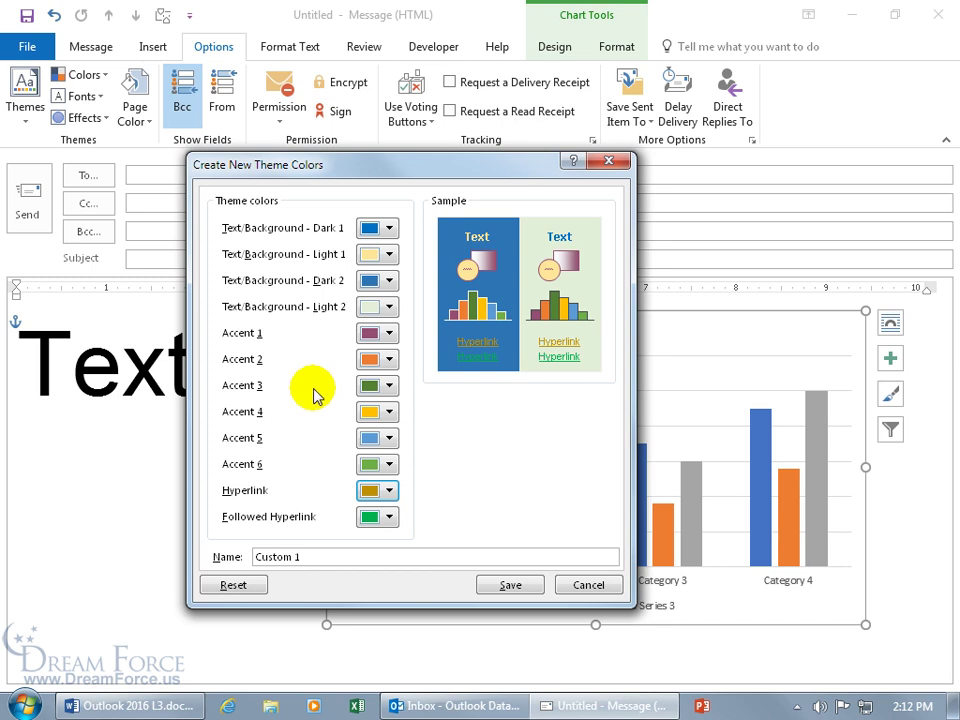
Name the custom colour set 'Spiffy' and save it.
drag(308, 560, 200, 560)
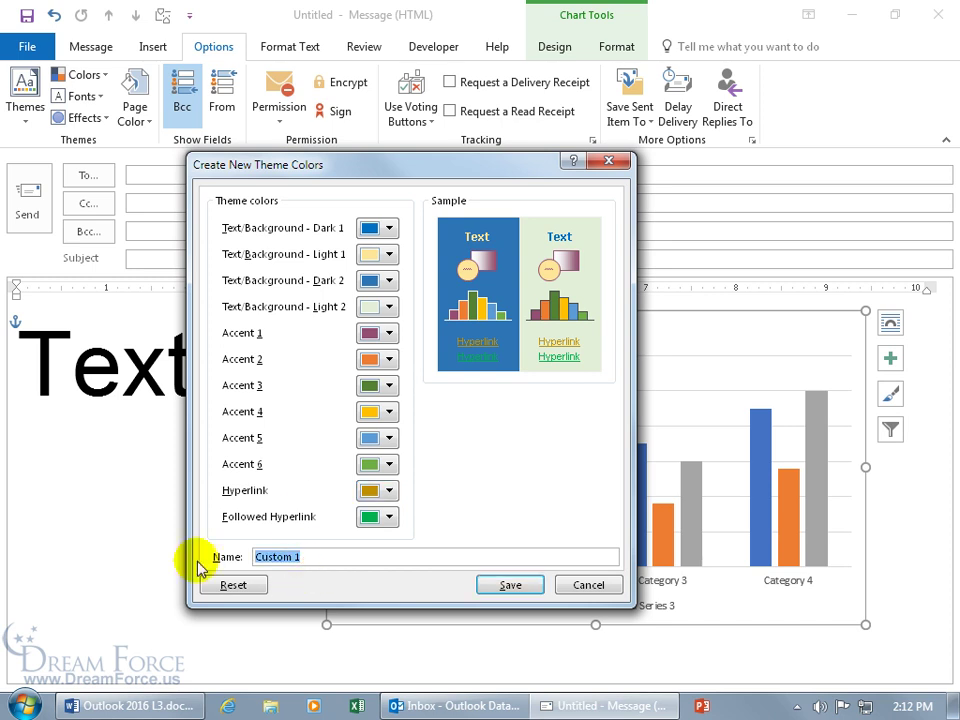
text(Spiffy)
click(530, 586)
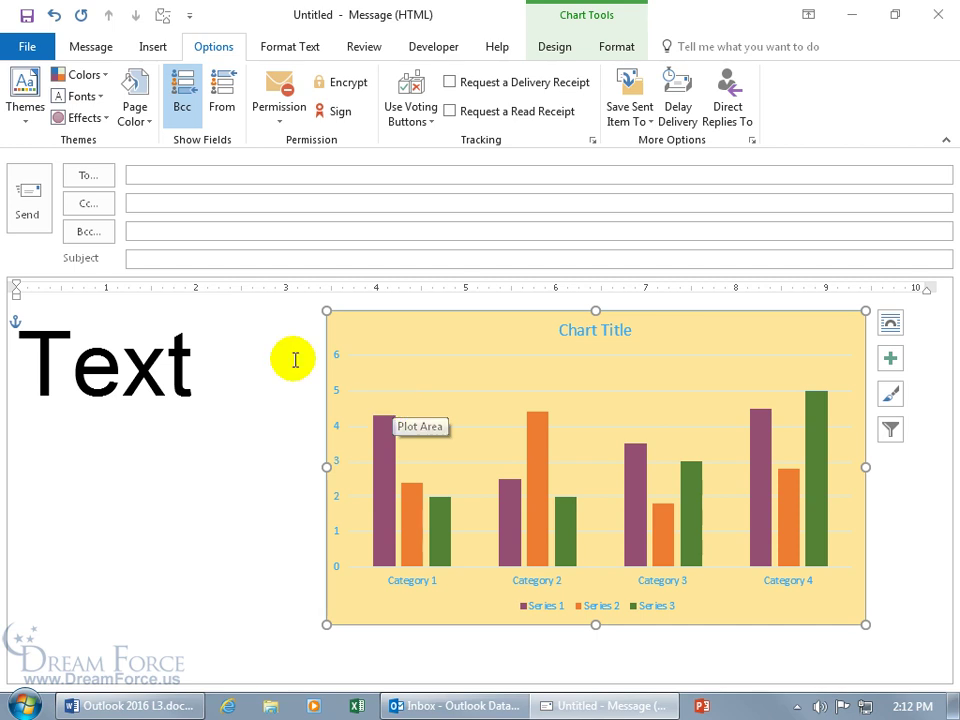
Open the Spiffy colour set for editing, then close it unchanged.
click(97, 76)
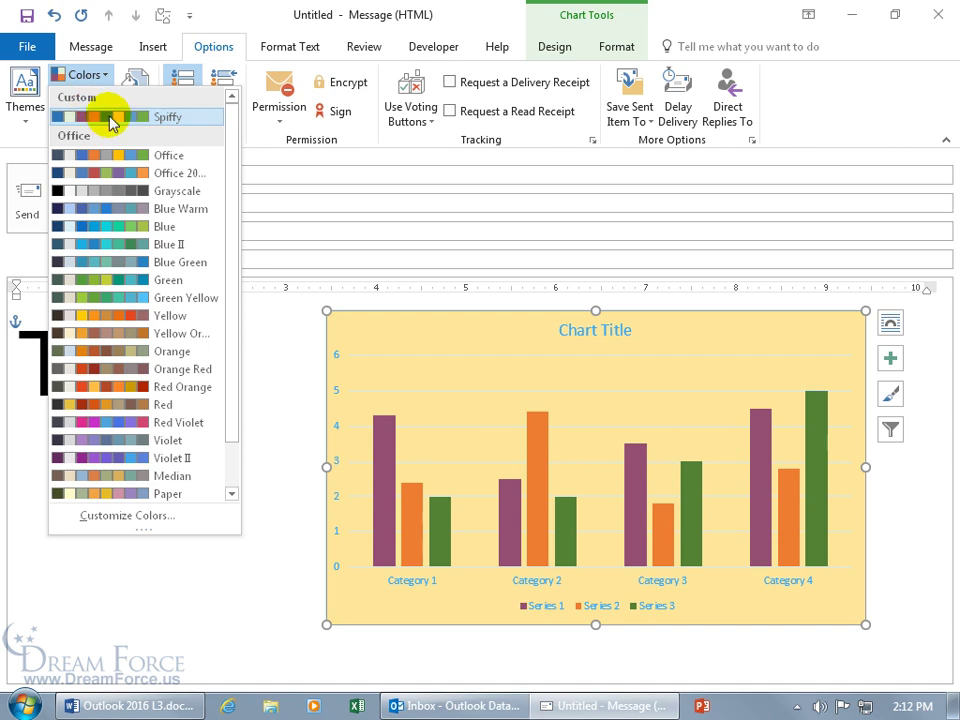
right_click(128, 118)
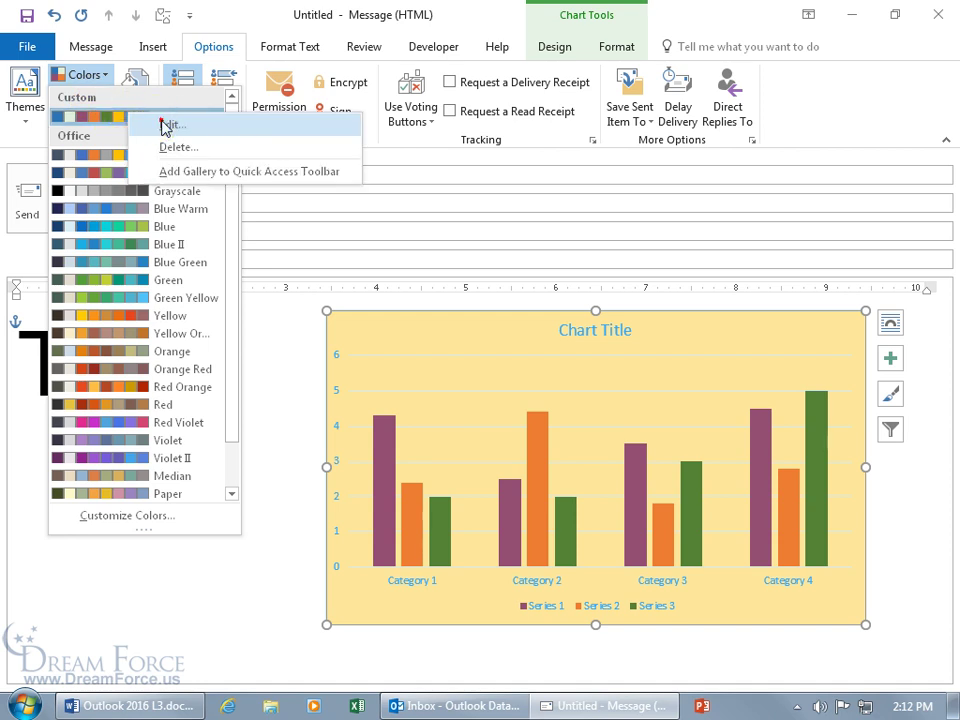
click(161, 124)
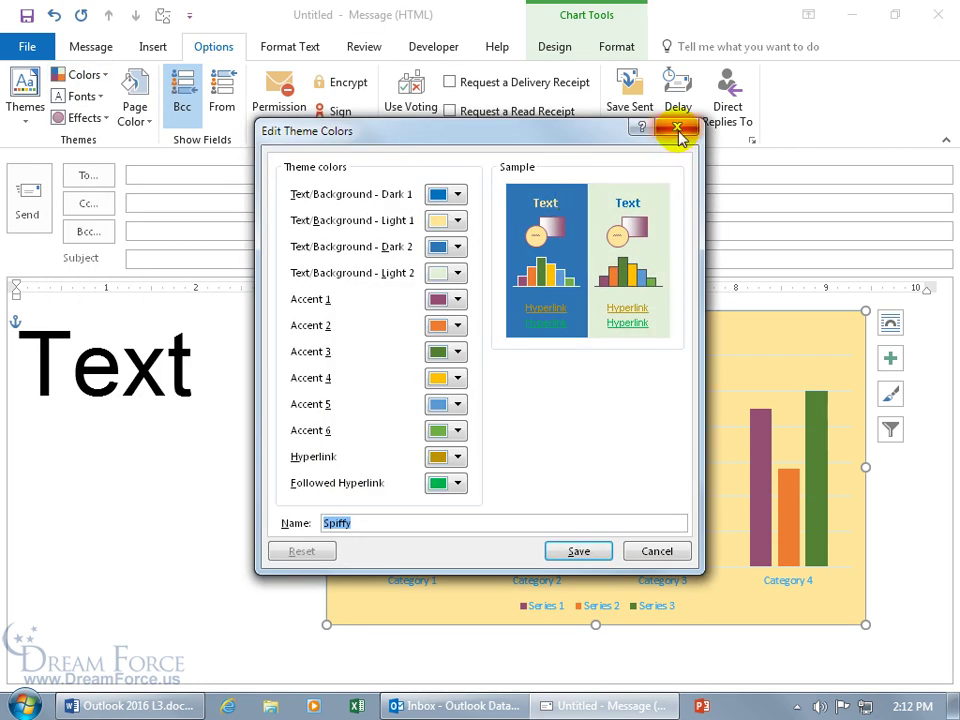
click(677, 128)
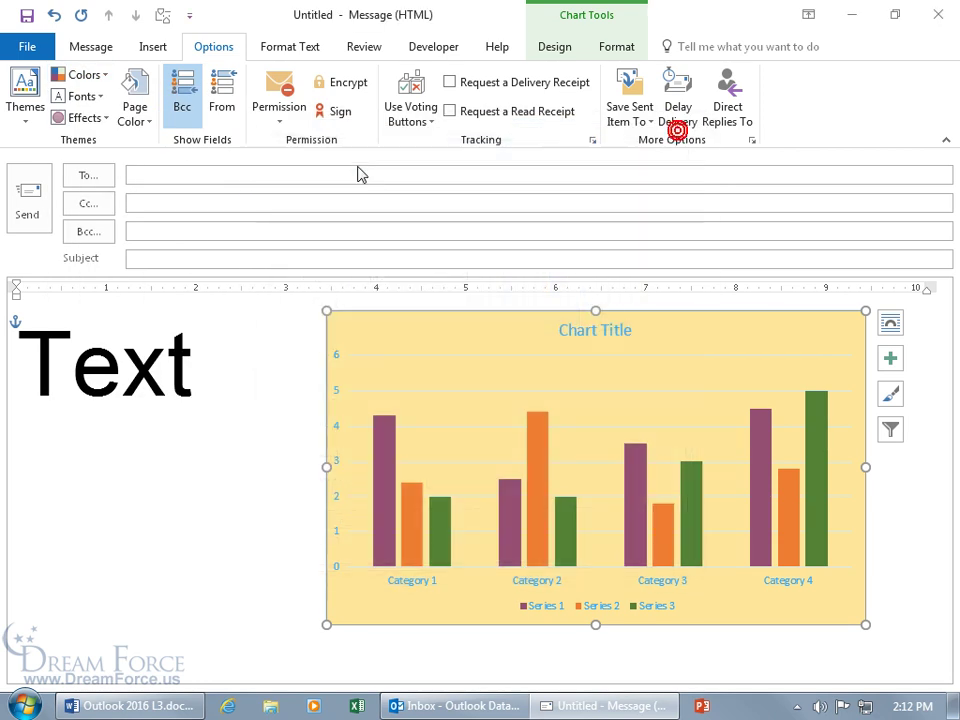
Apply the Calibri-Cambria theme fonts and return the caret to 'Text'.
click(90, 96)
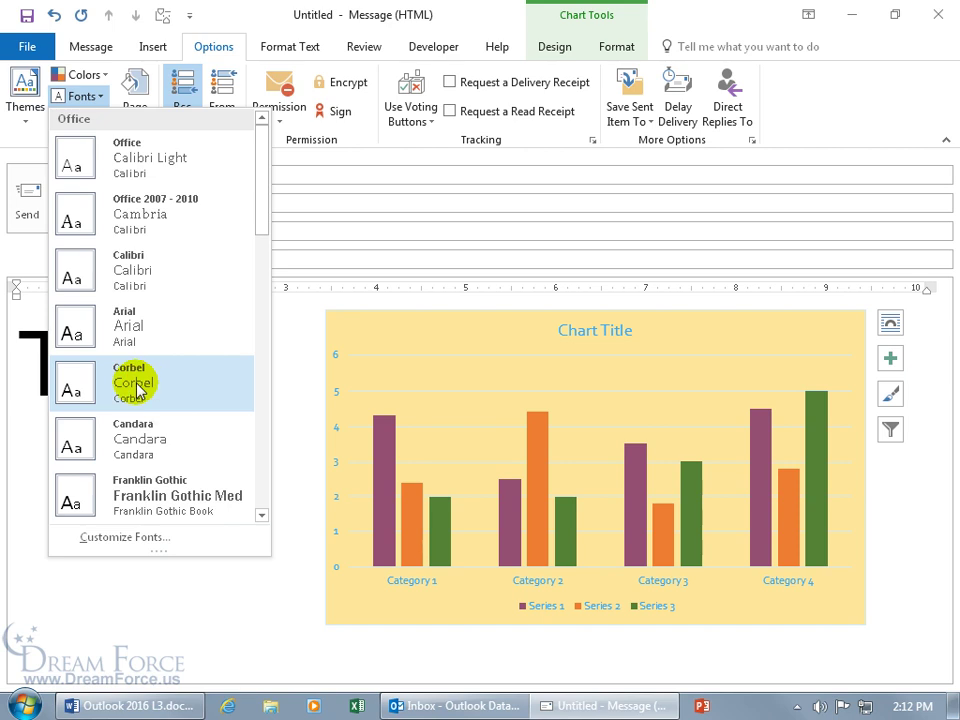
drag(259, 228, 259, 389)
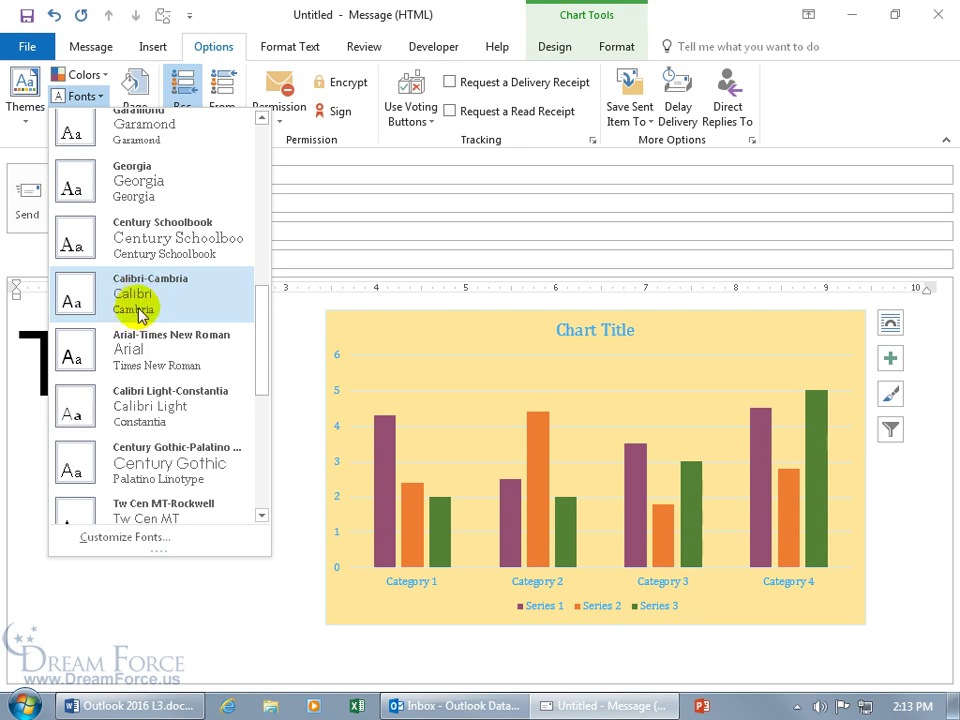
click(580, 340)
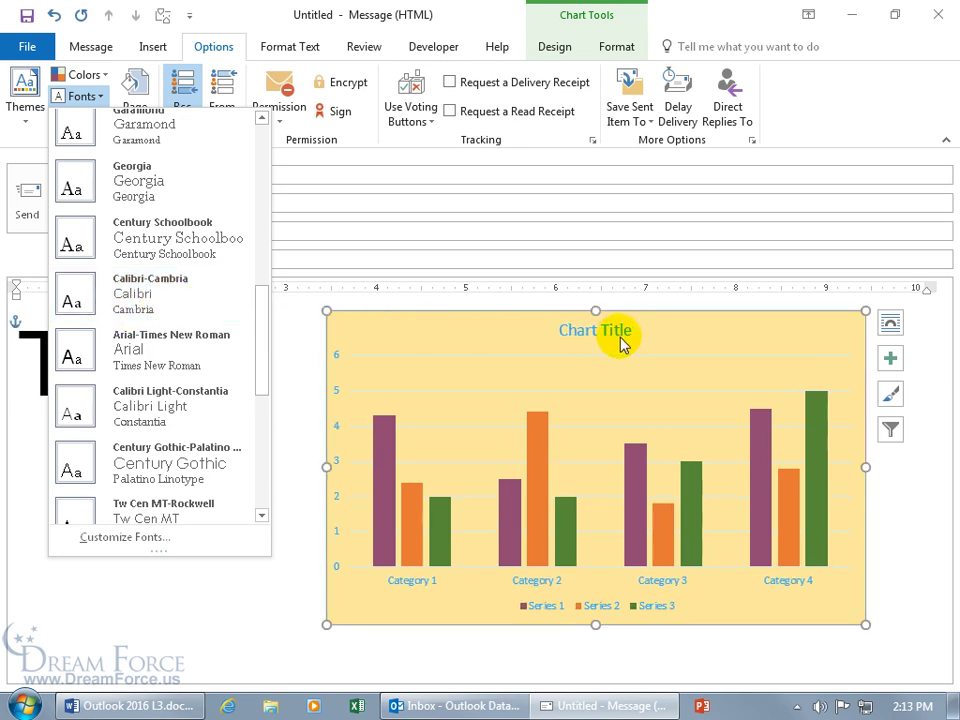
click(197, 314)
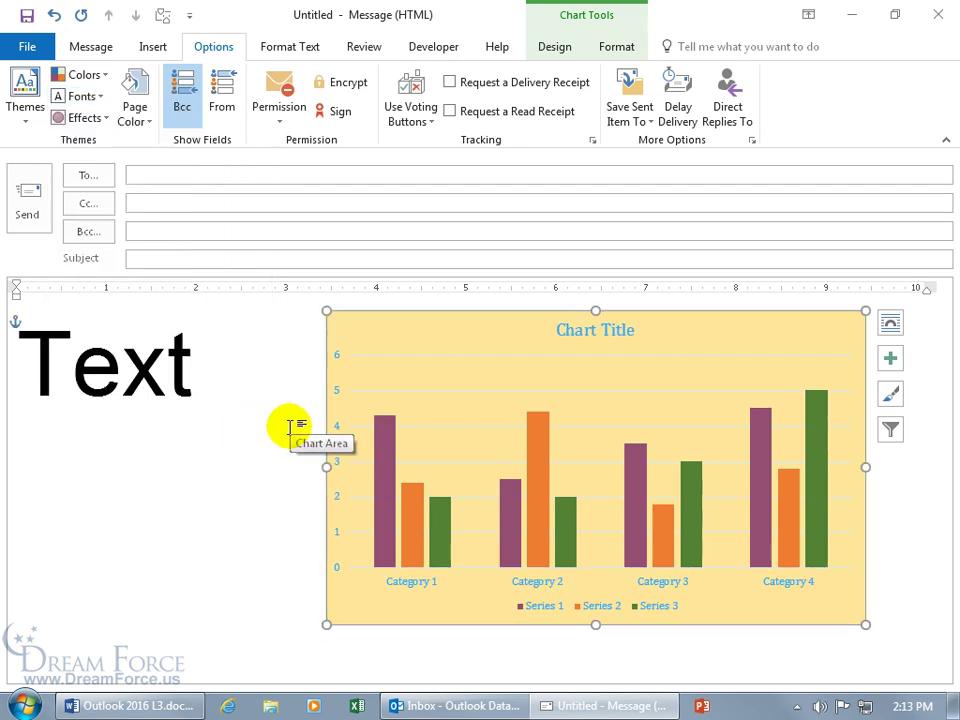
click(138, 373)
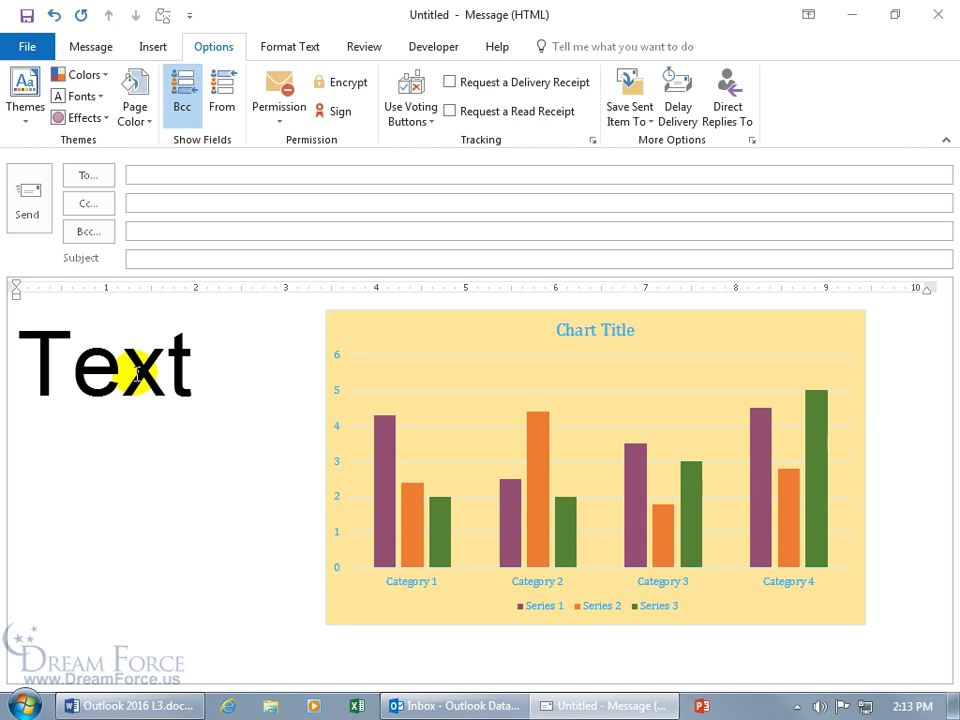
click(90, 48)
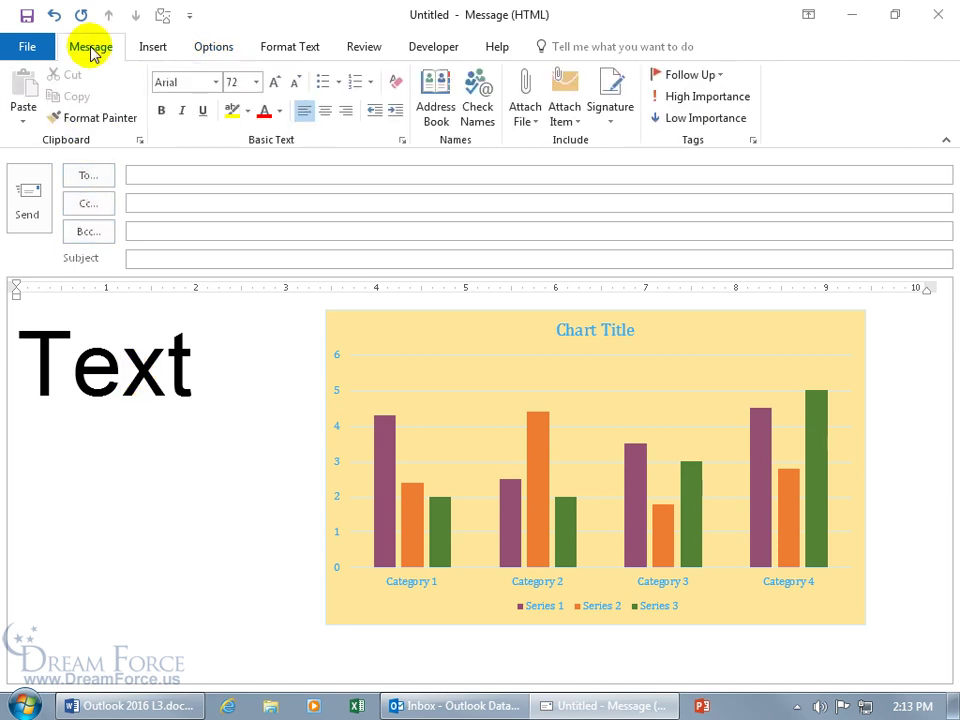
click(219, 84)
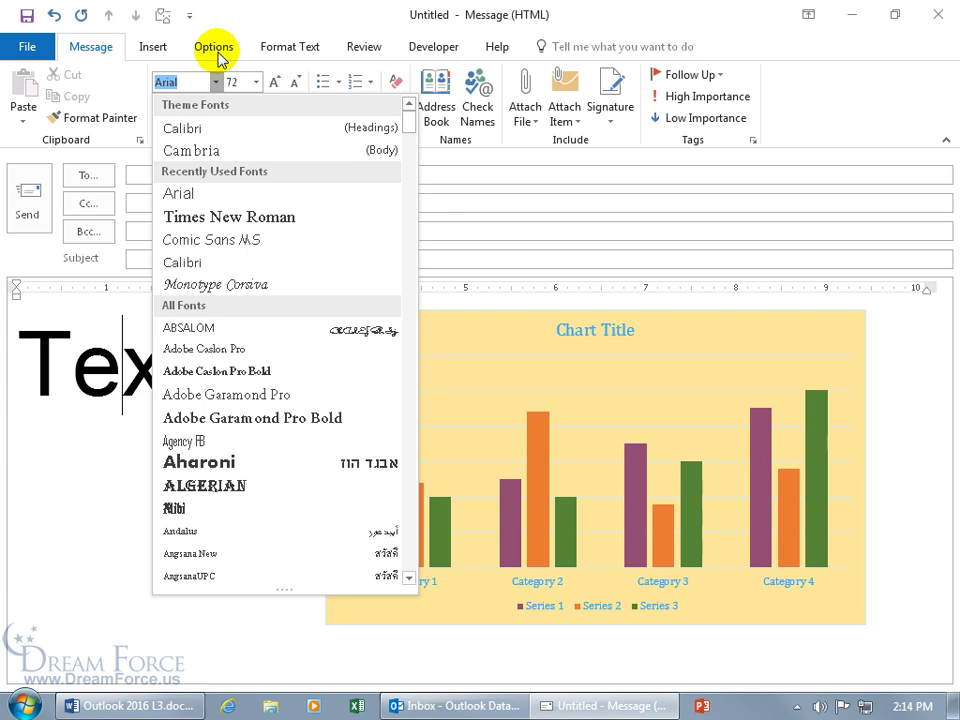
click(247, 152)
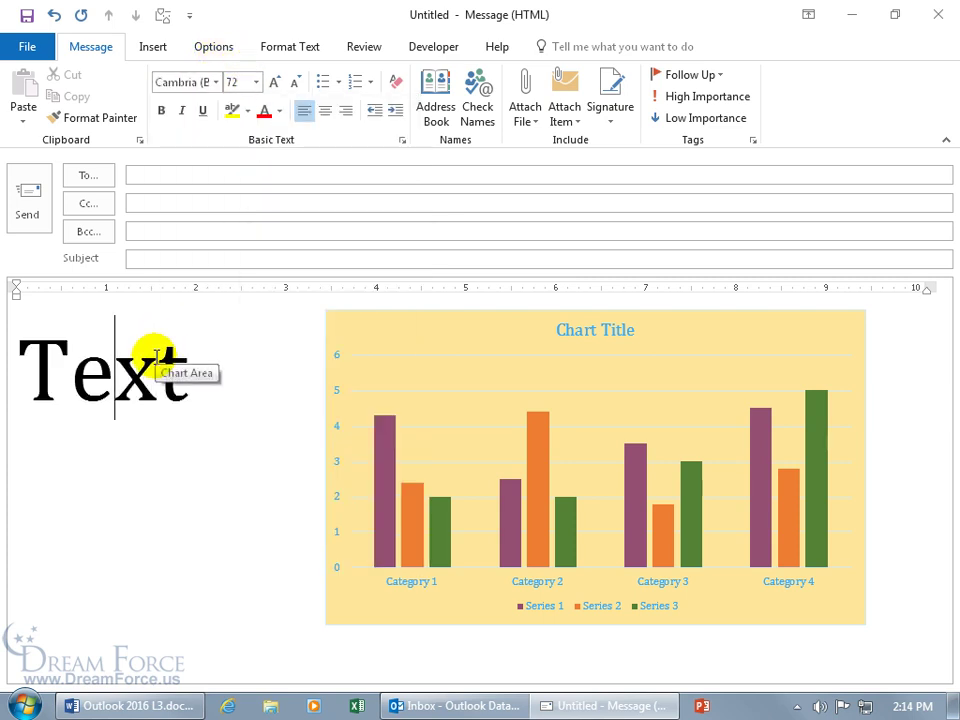
click(214, 47)
click(82, 96)
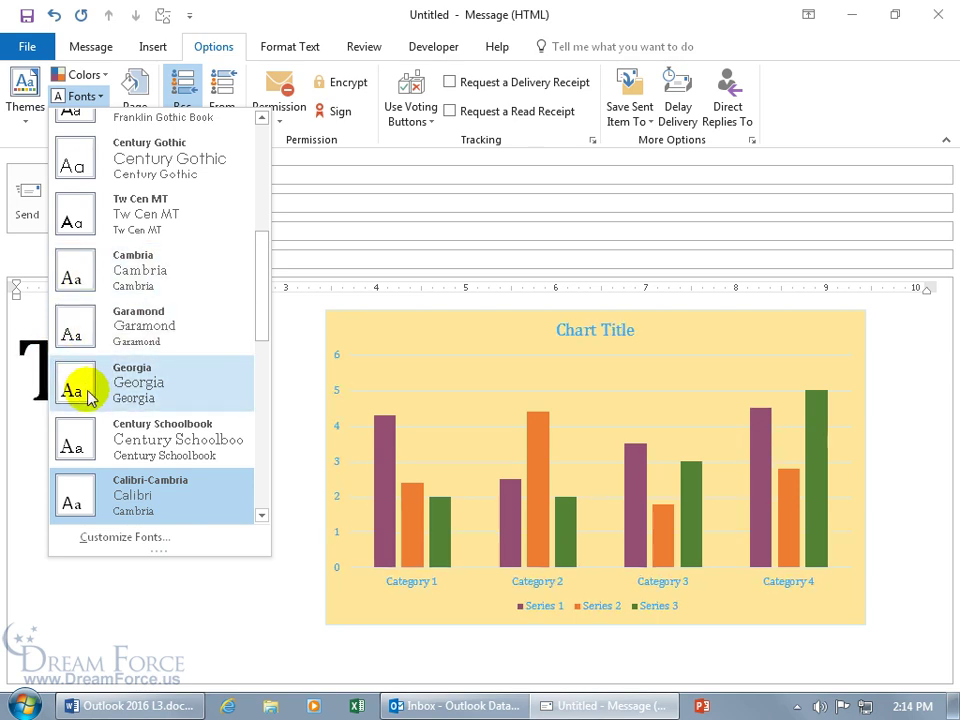
click(33, 365)
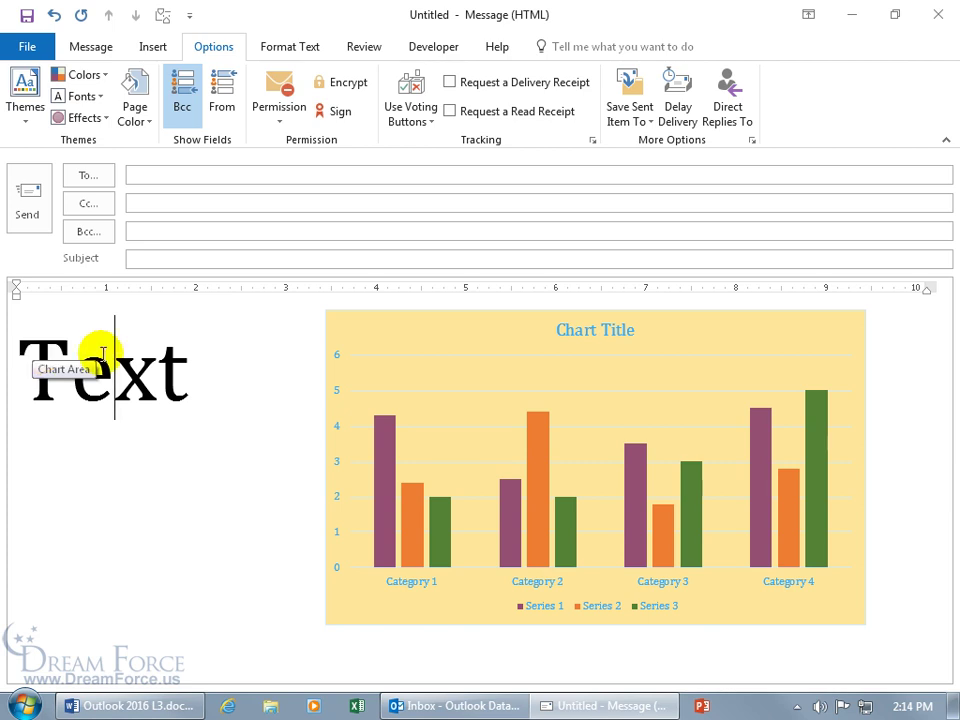
click(221, 380)
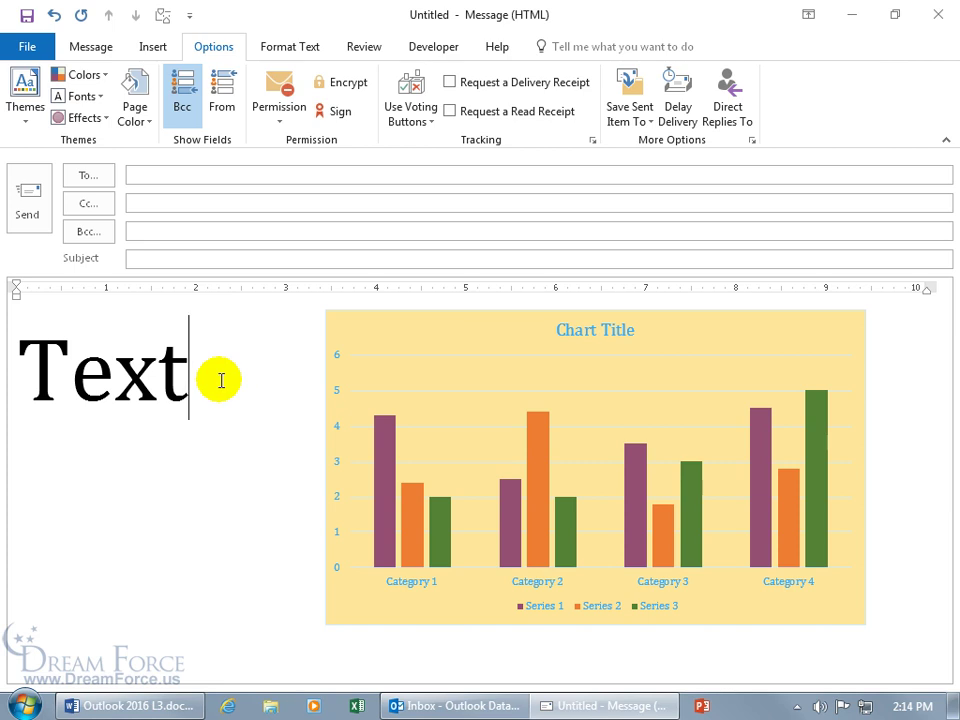
click(82, 96)
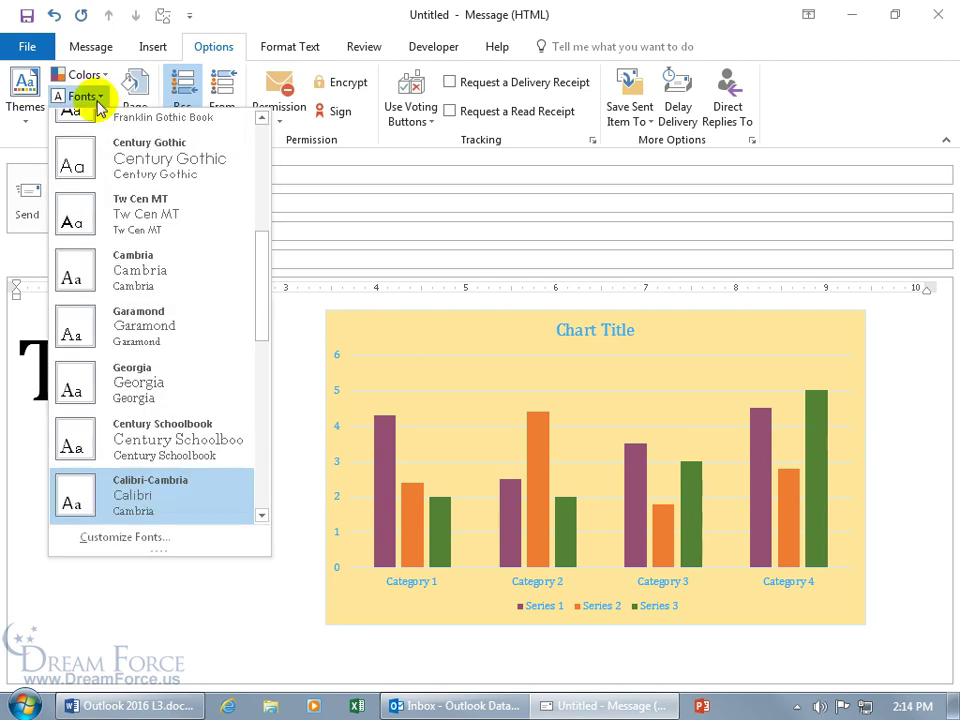
click(24, 138)
mouse_move(79, 358)
mouse_down()
mouse_move(229, 392)
mouse_move(266, 422)
mouse_move(251, 394)
mouse_up()
click(91, 47)
click(216, 82)
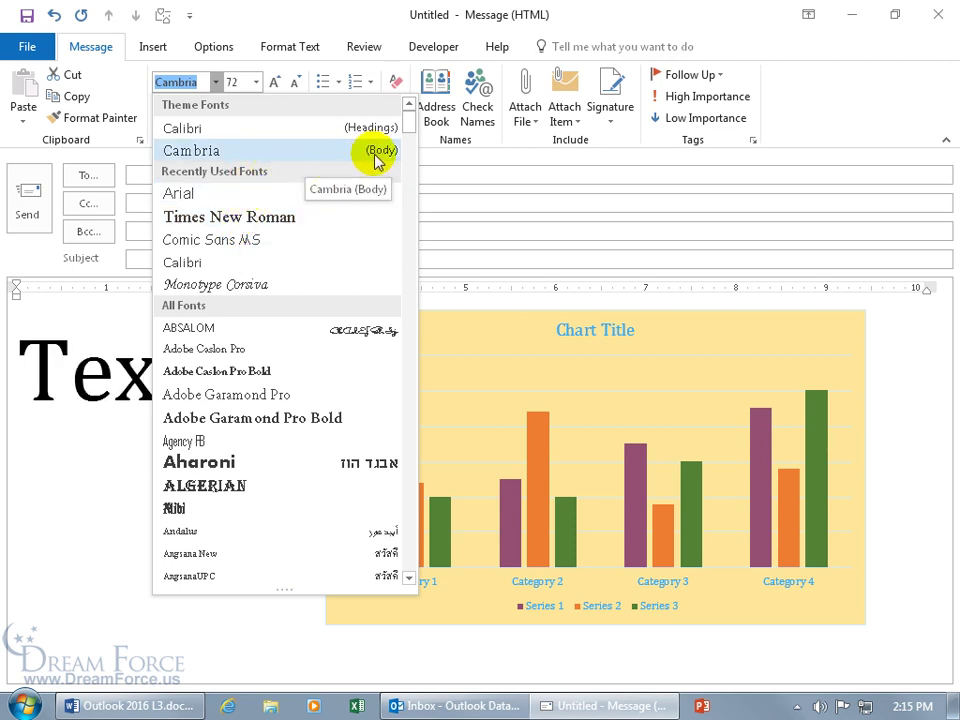
Insert a new line above 'Text' and type 'Heading' on it.
click(56, 351)
click(26, 374)
key(Return)
key(Return)
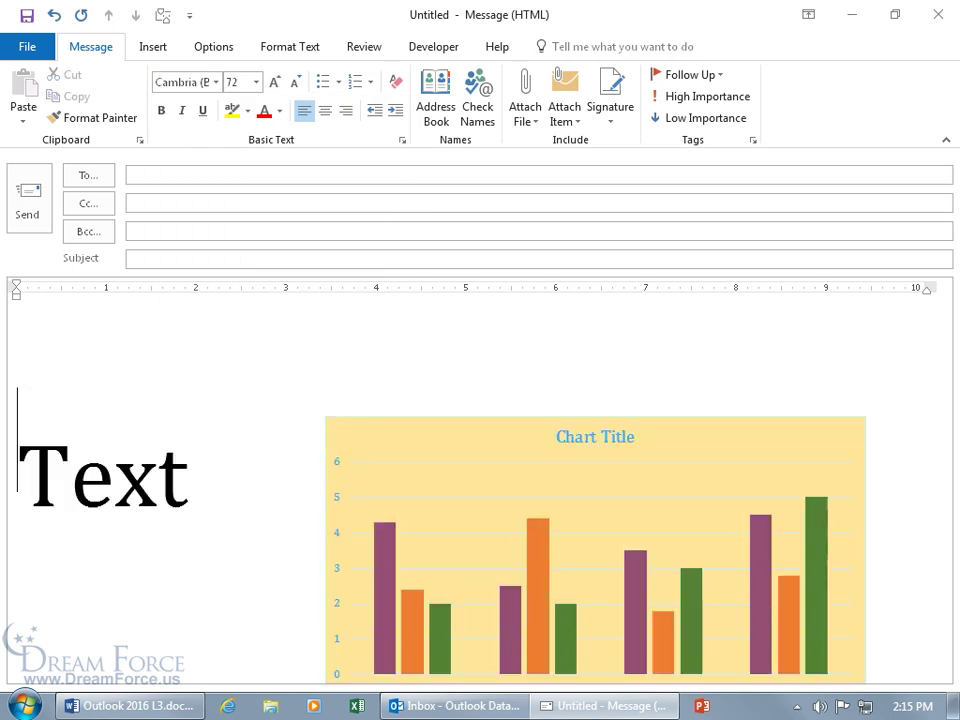
click(39, 390)
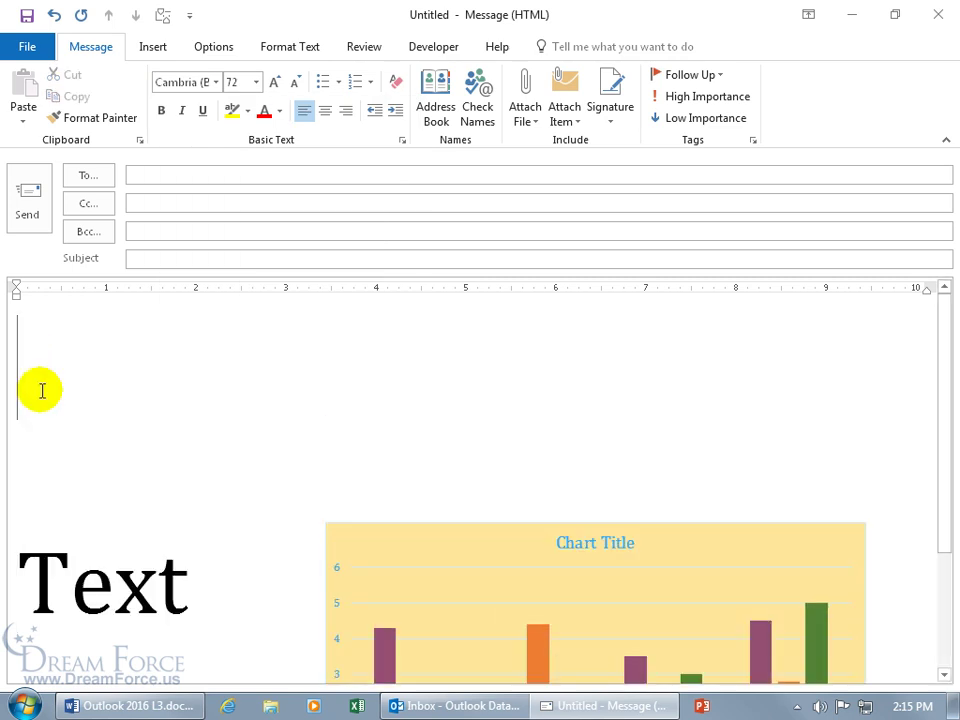
text(Heading)
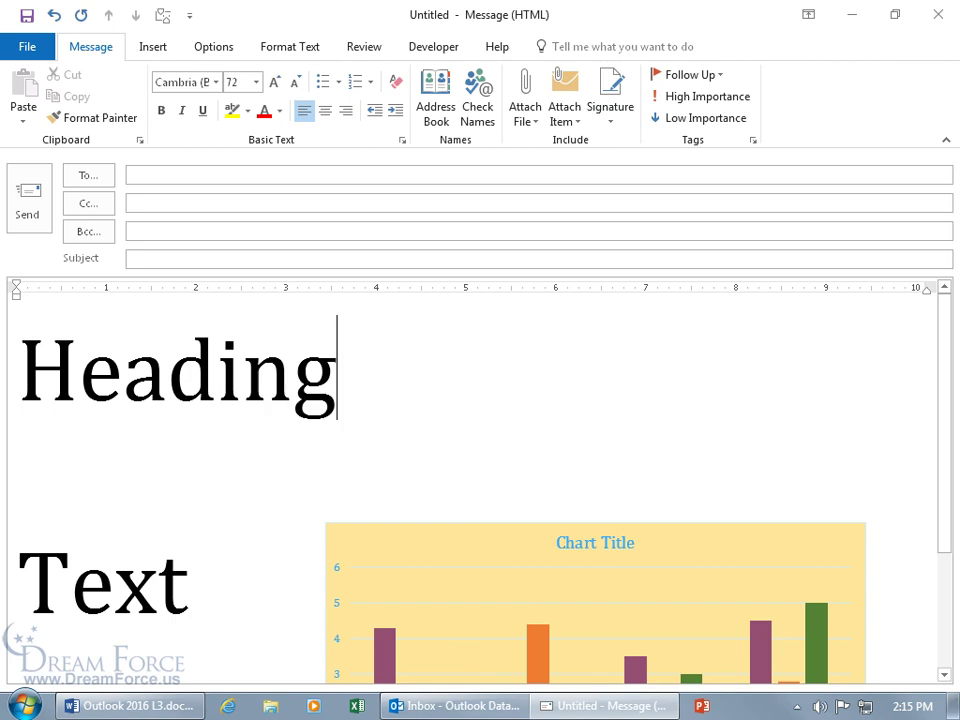
Set the word 'Heading' to the Calibri (Headings) font.
drag(335, 382, 135, 390)
right_click(150, 362)
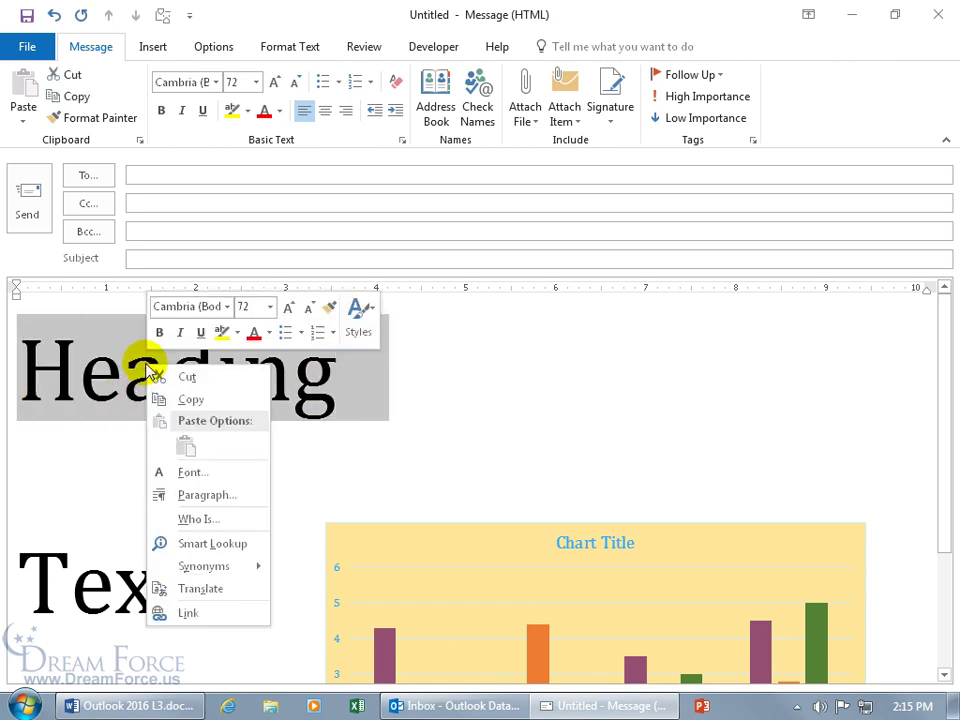
click(227, 307)
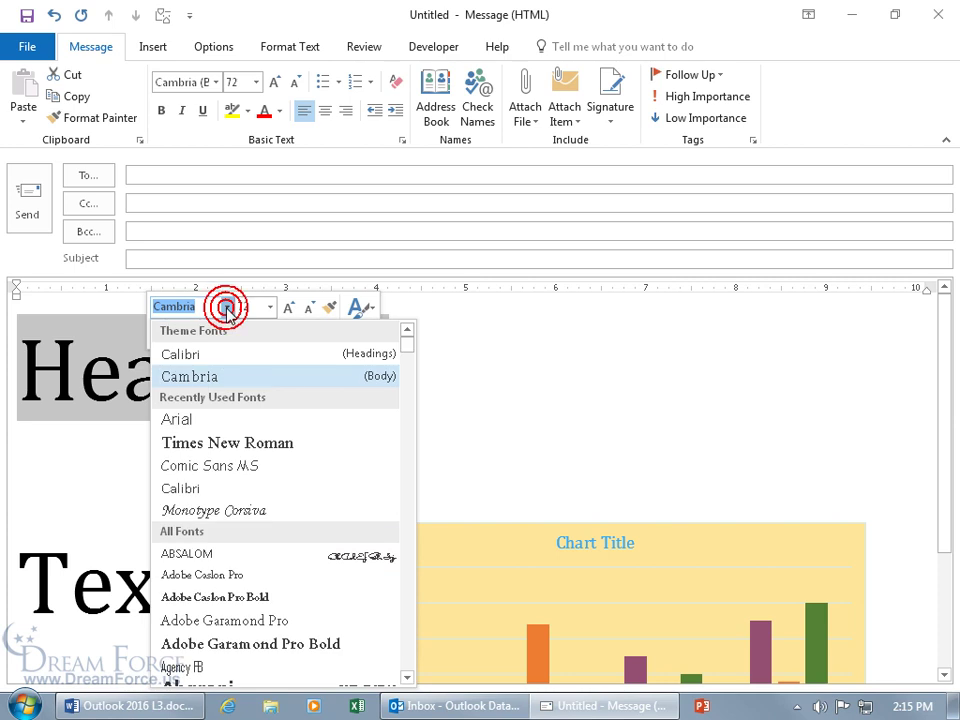
click(229, 357)
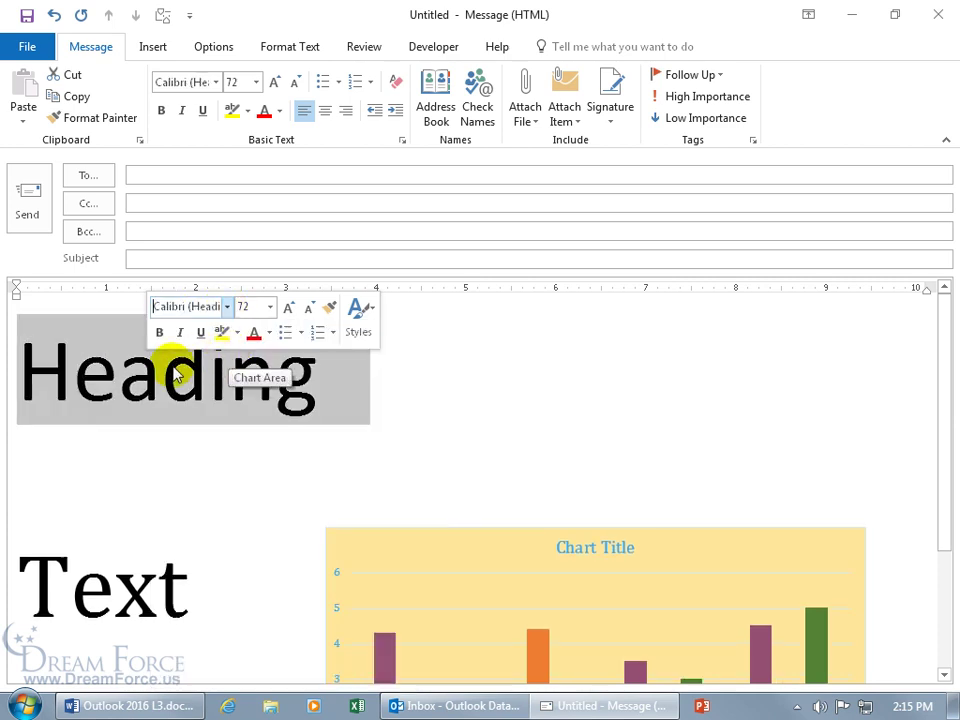
click(118, 603)
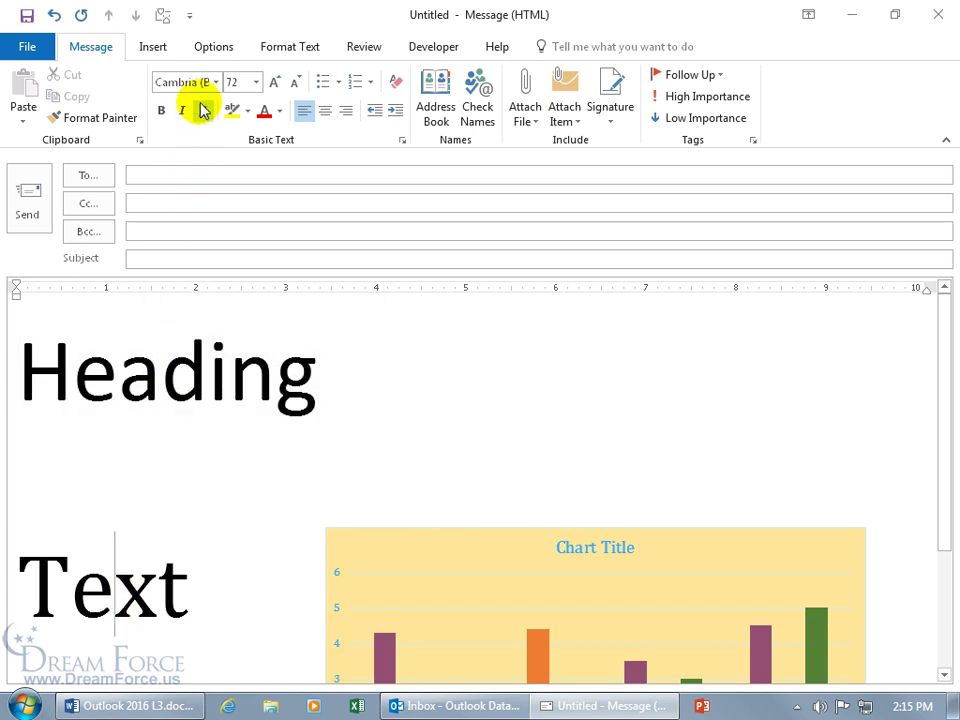
click(214, 47)
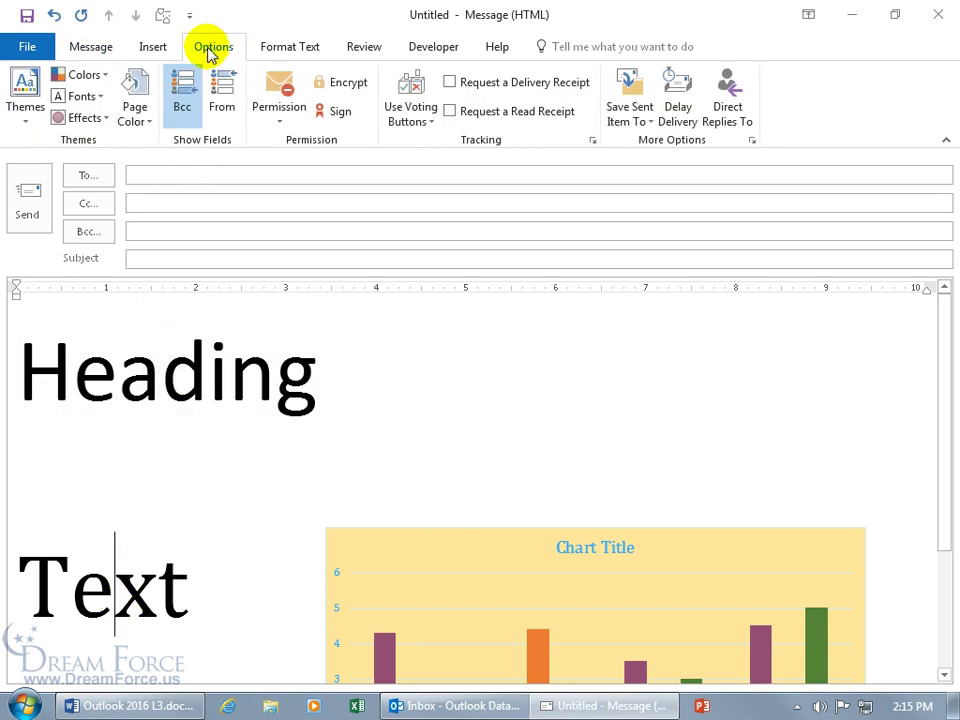
click(99, 95)
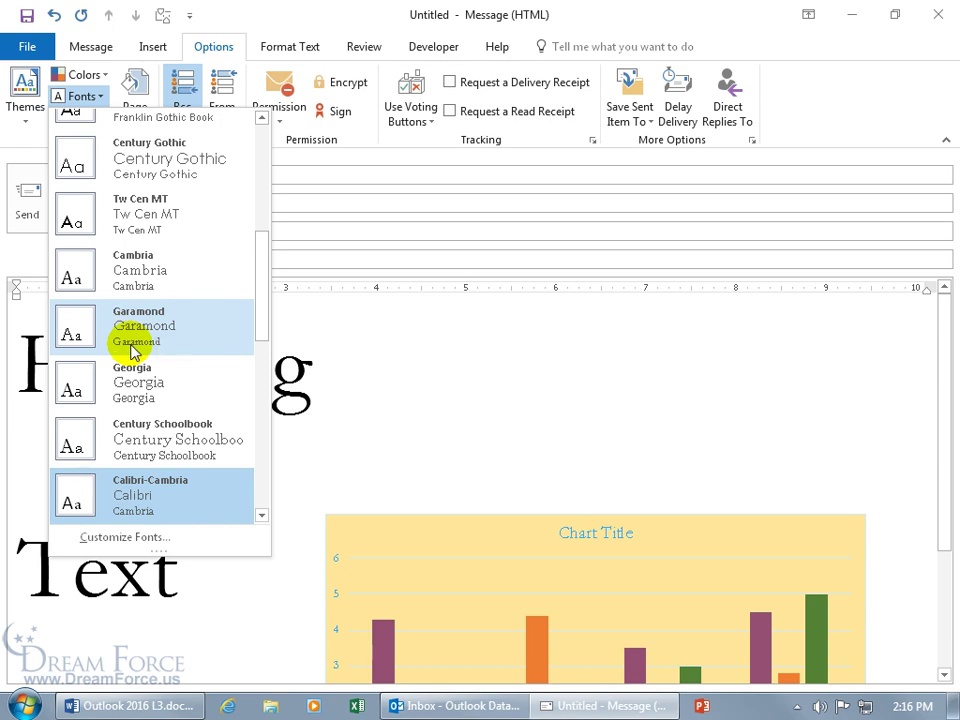
Create custom theme fonts with Comic Sans MS headings and Monotype Corsiva body.
click(138, 538)
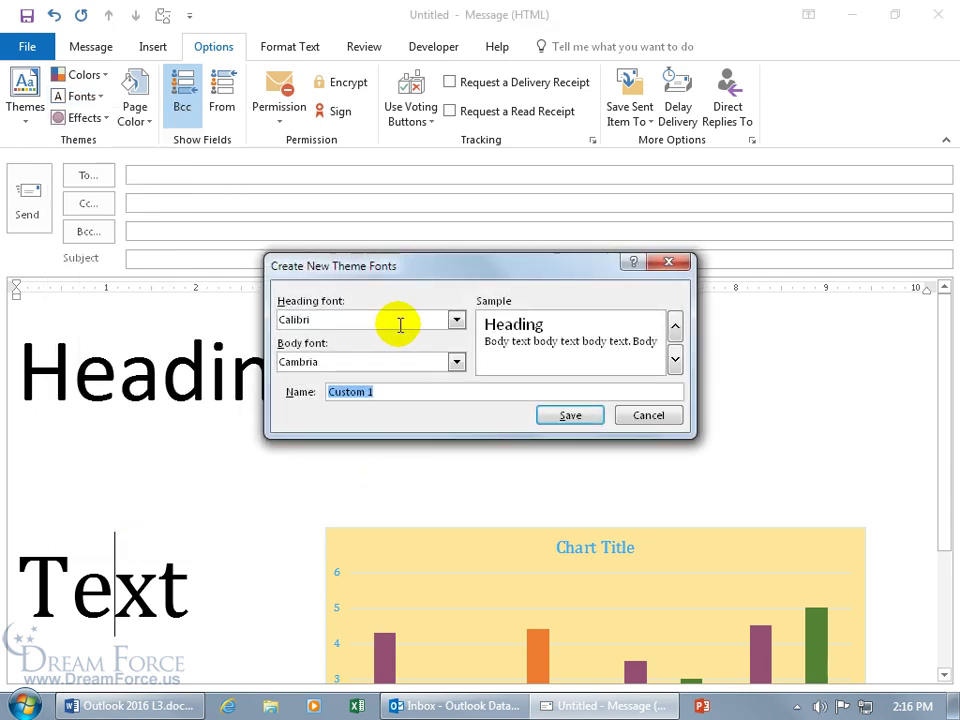
click(380, 320)
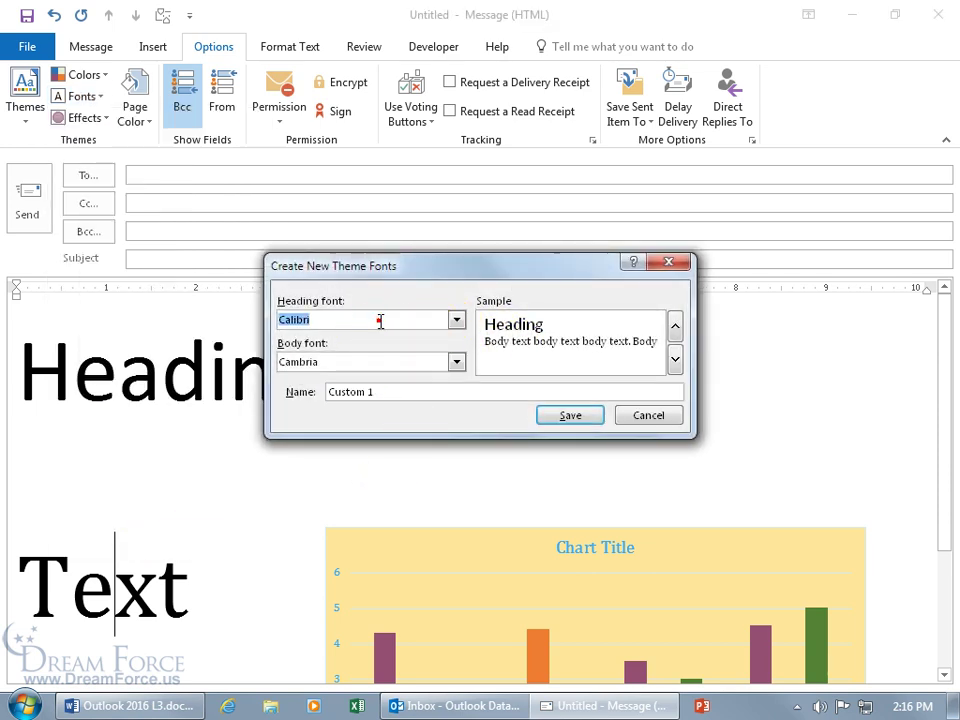
text(Comic Sans MS)
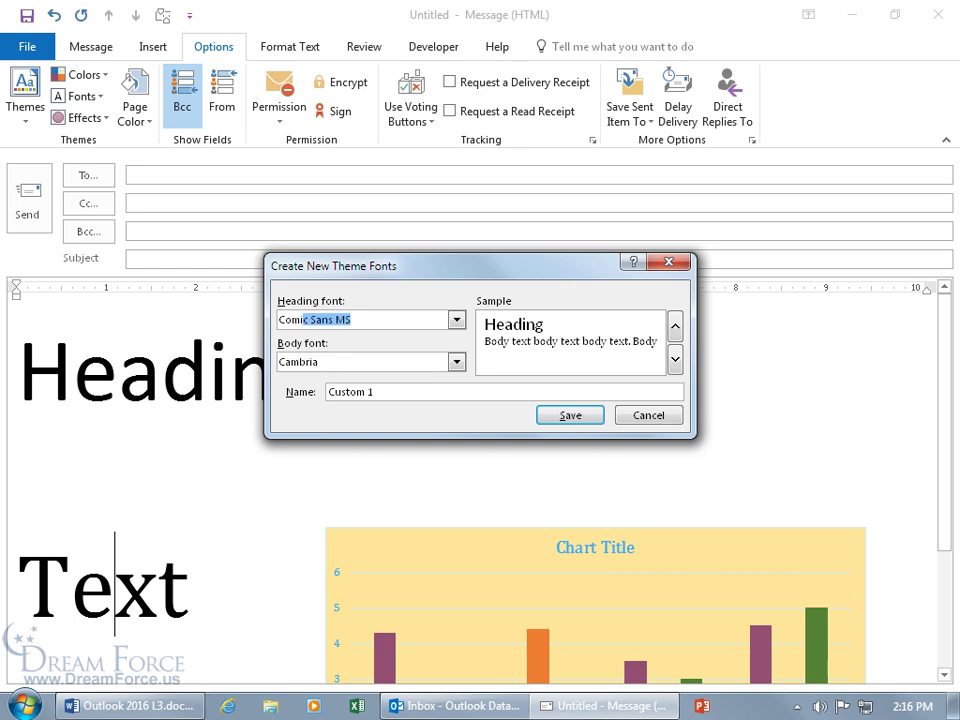
key(Tab)
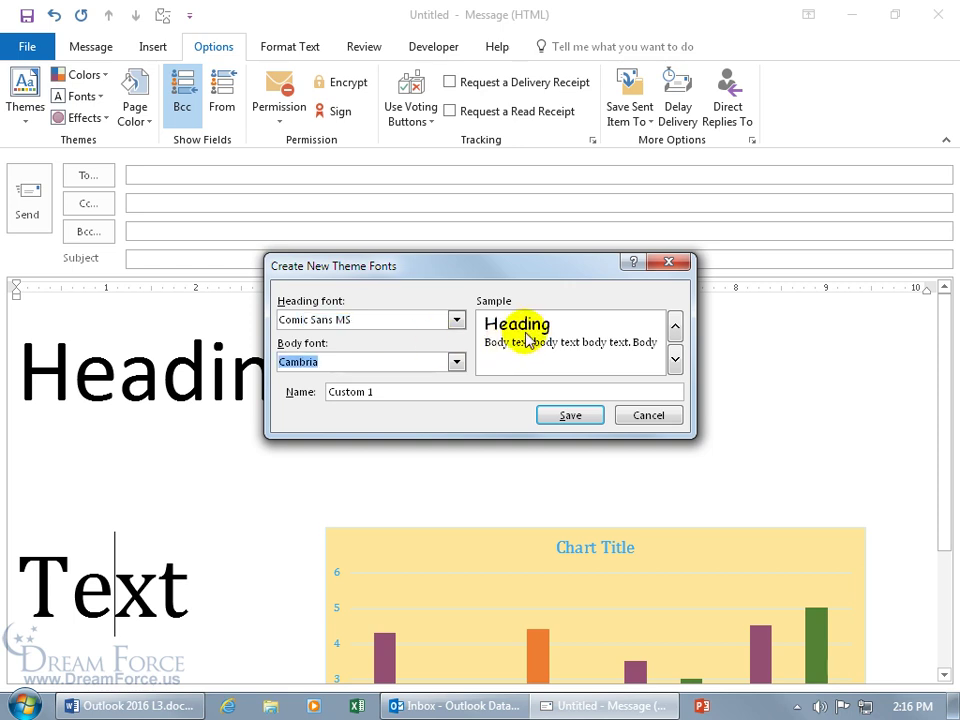
click(456, 362)
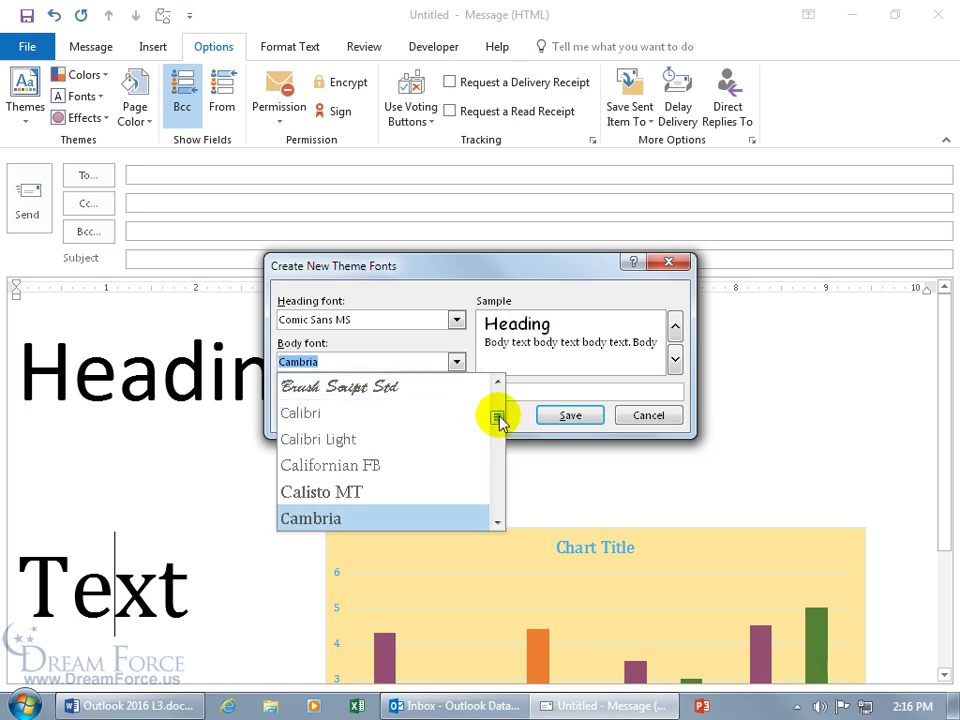
drag(497, 420, 498, 400)
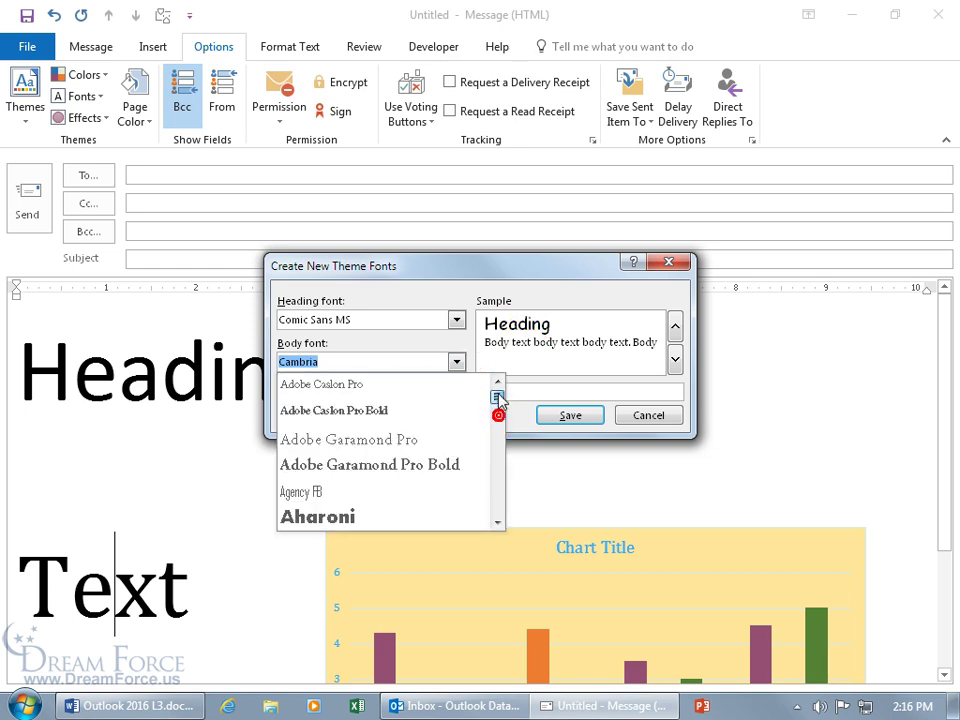
click(345, 360)
text(Monotype Corsiva)
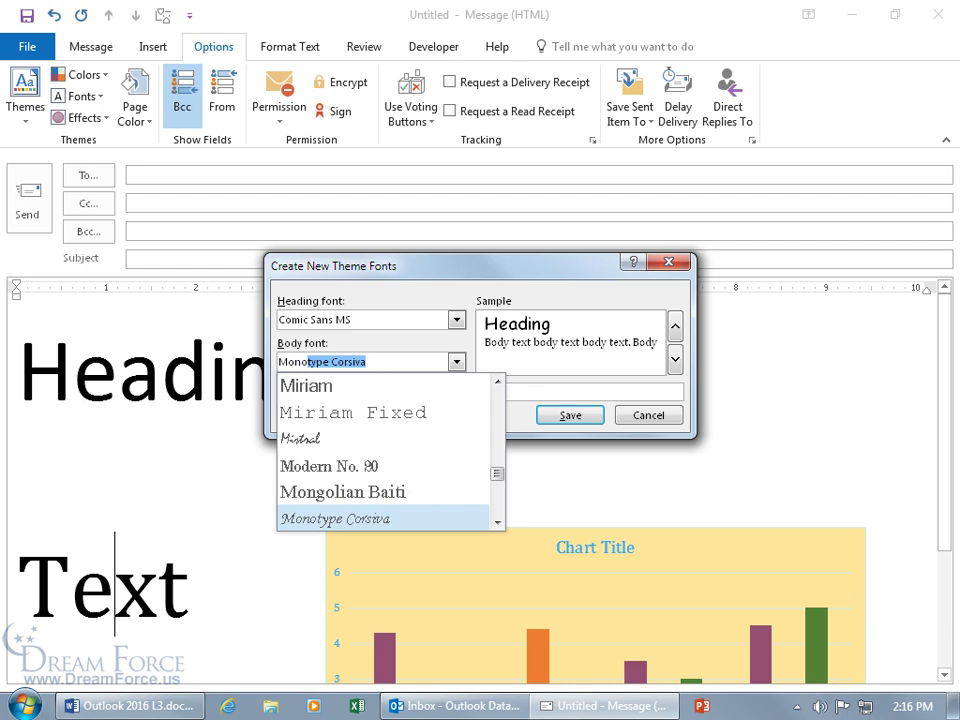
key(Return)
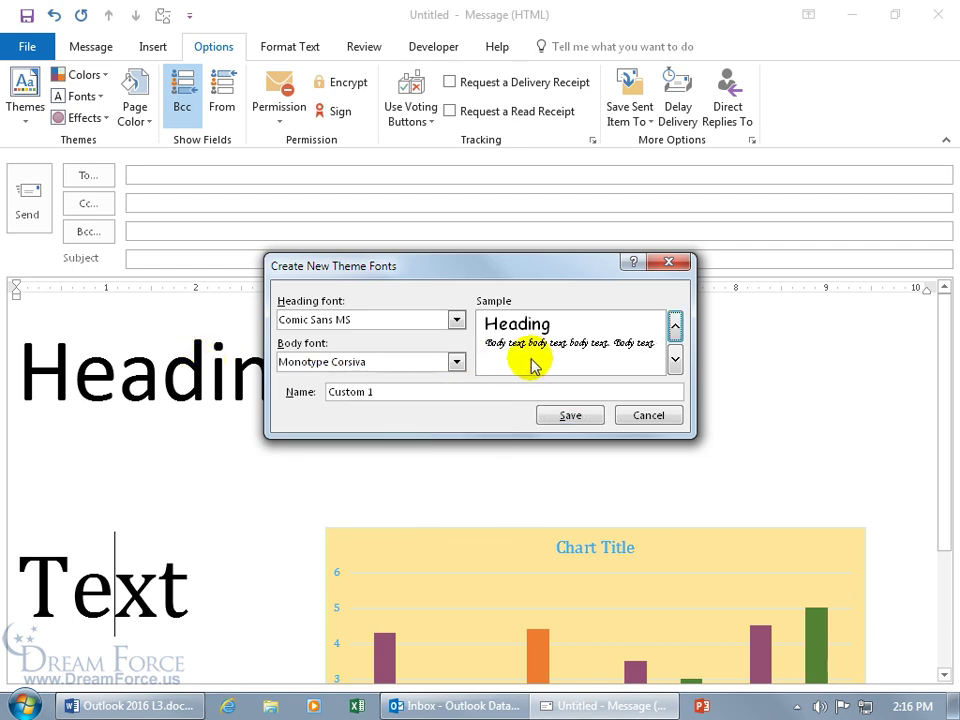
Rename the custom font set to 'S' and save it.
triple_click(399, 389)
text(S)
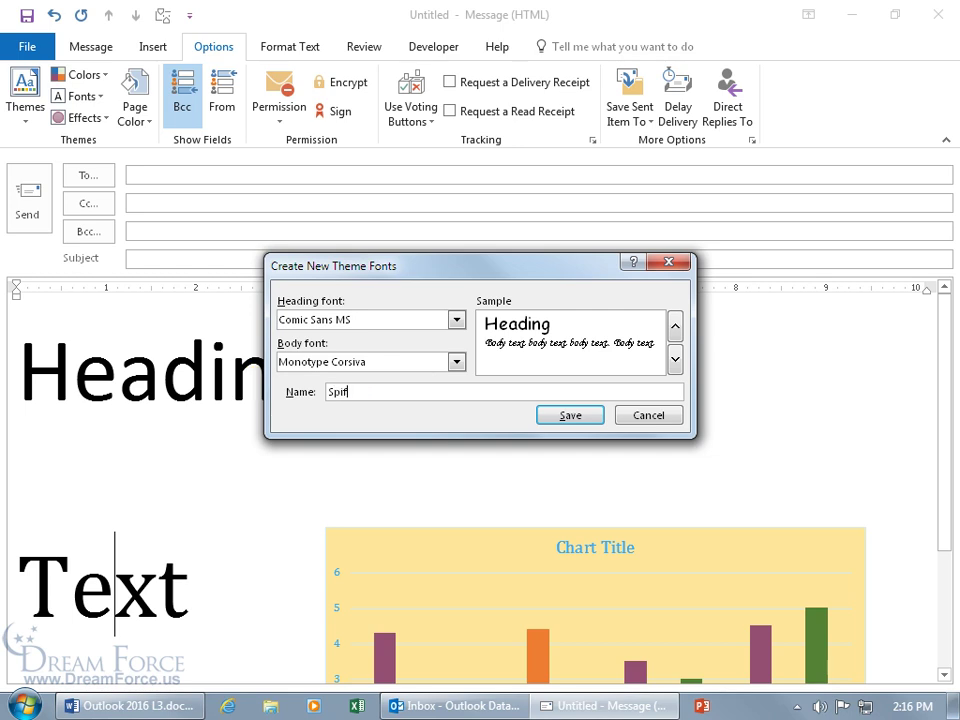
click(590, 416)
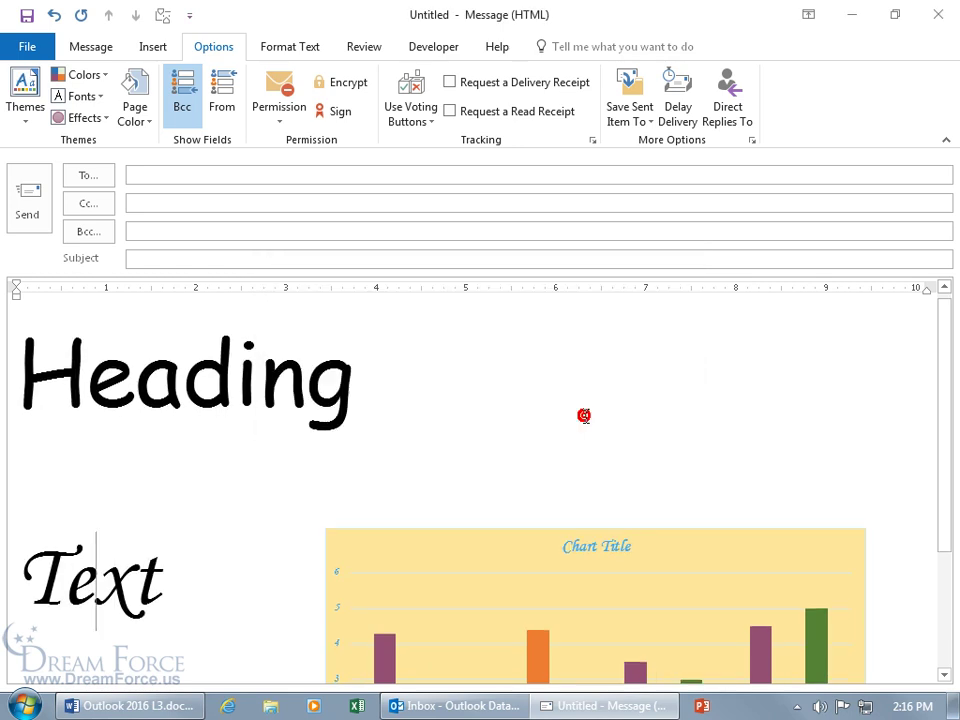
click(183, 385)
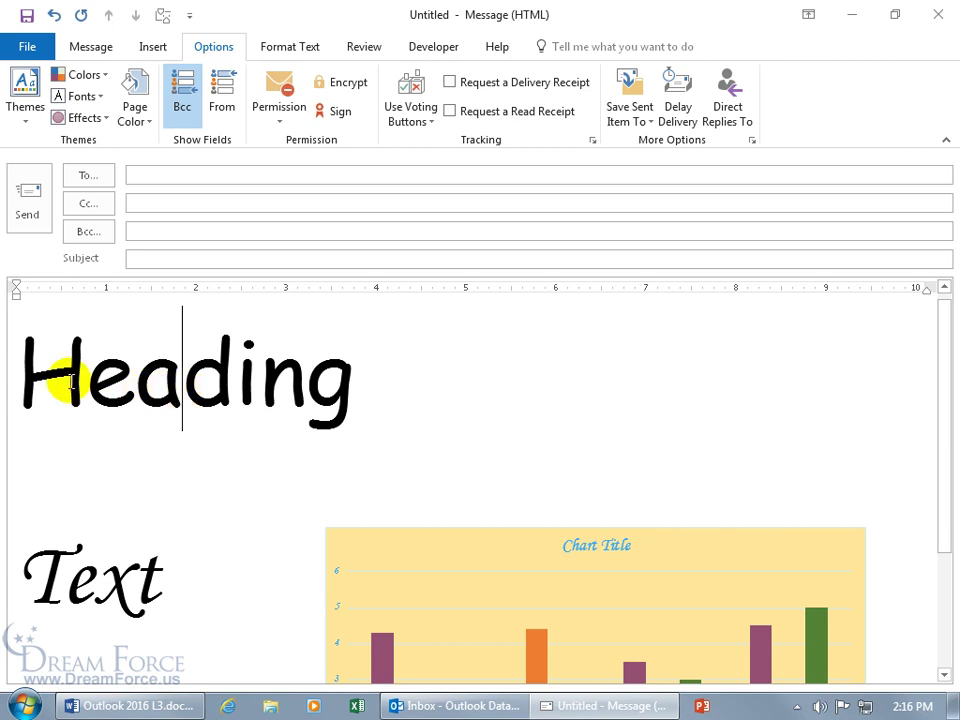
click(122, 583)
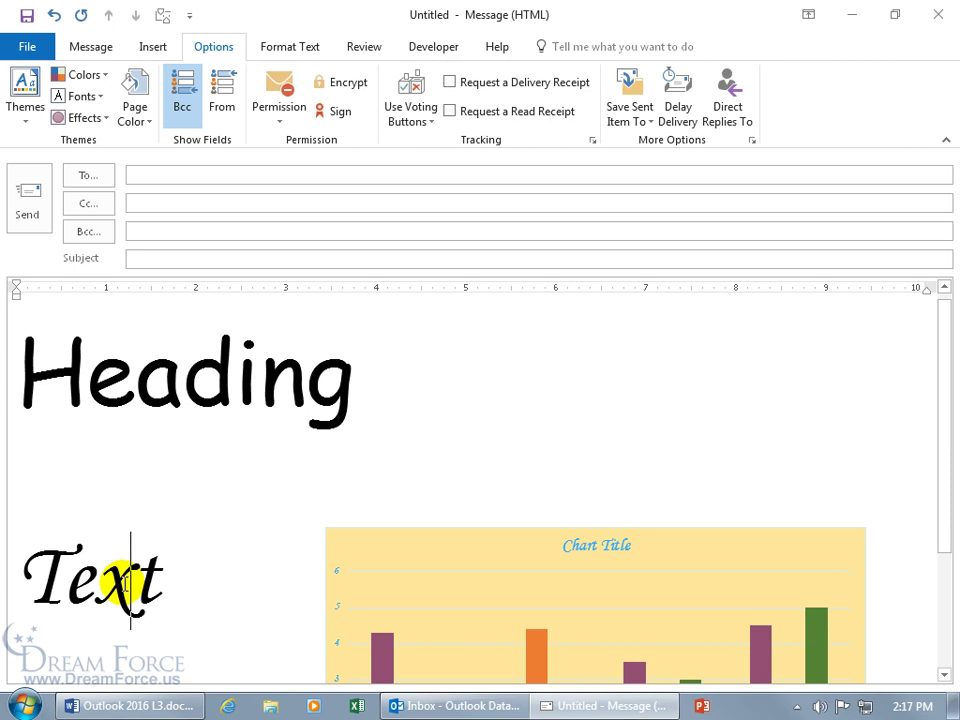
click(133, 575)
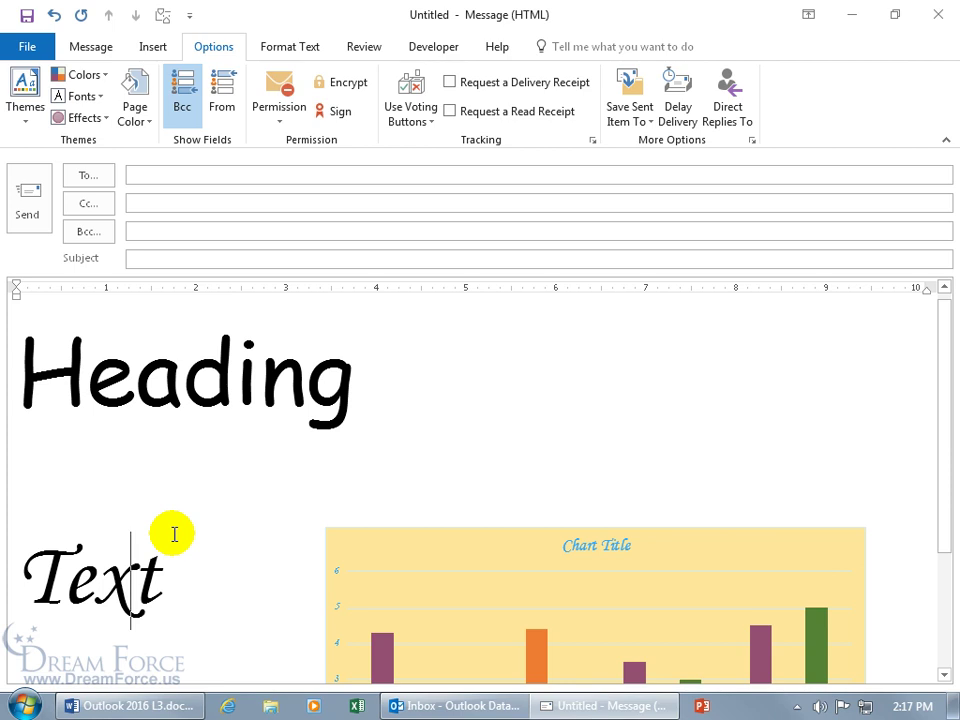
click(87, 95)
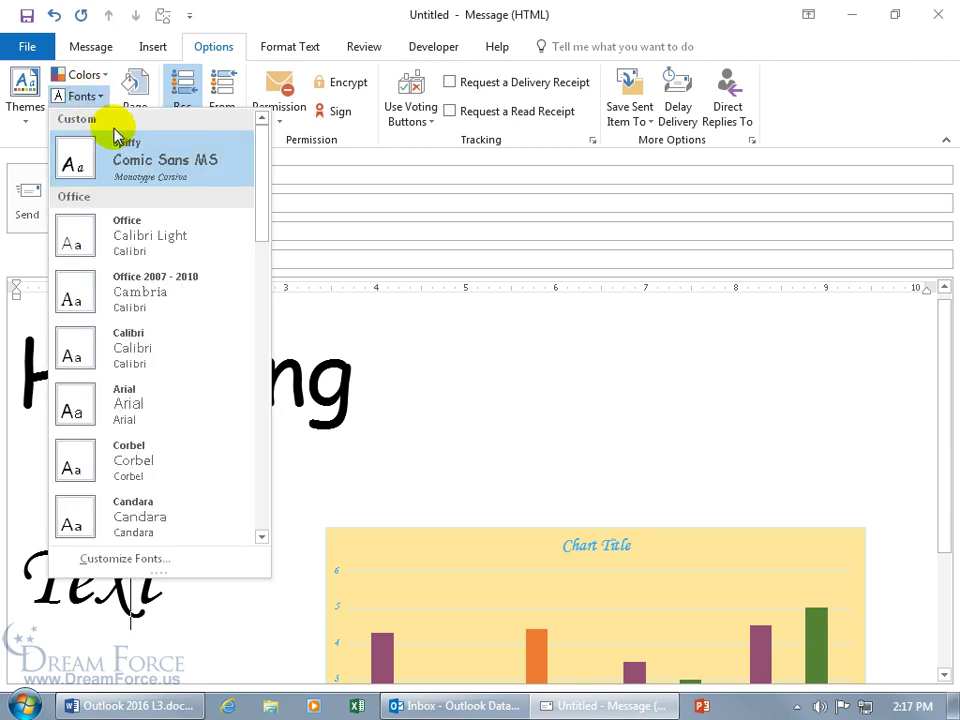
right_click(128, 162)
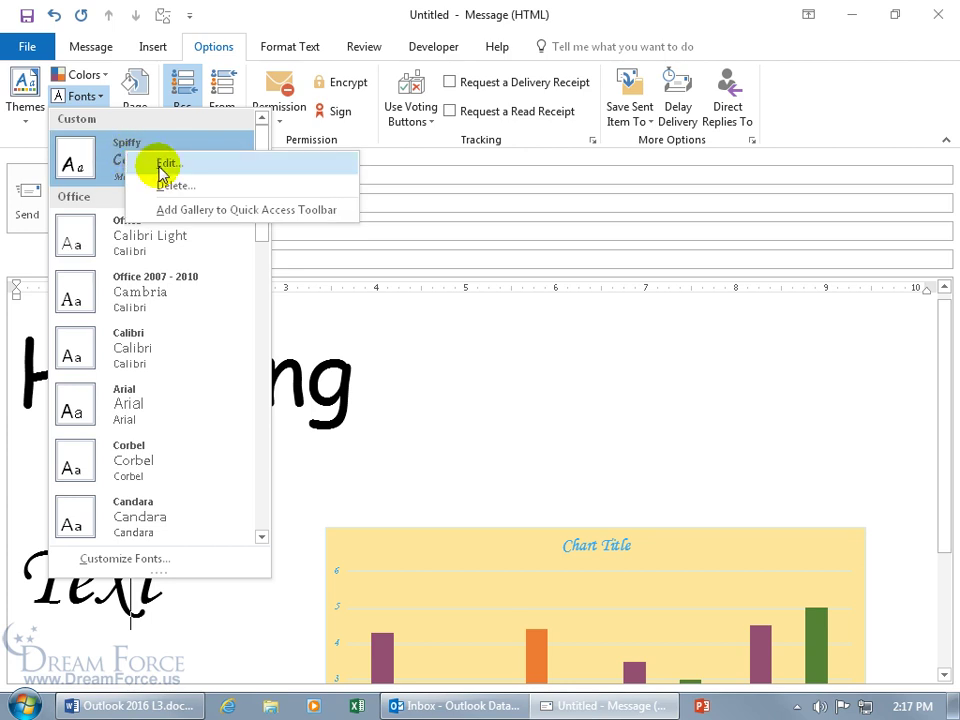
click(161, 168)
click(638, 420)
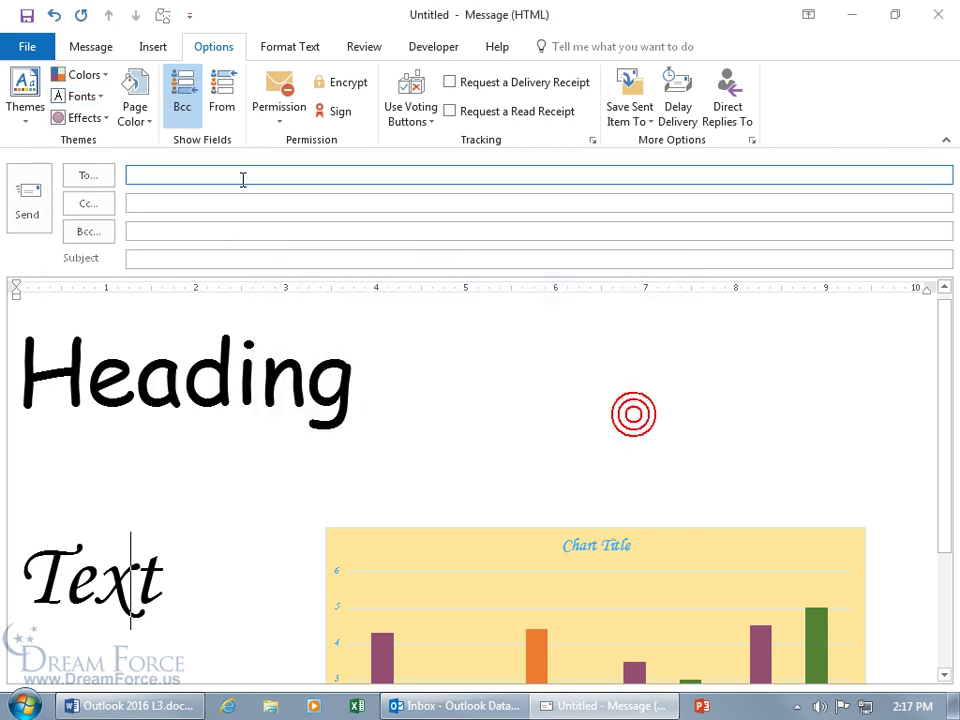
Apply Milk Glass theme effects, then switch to Glossy.
click(86, 117)
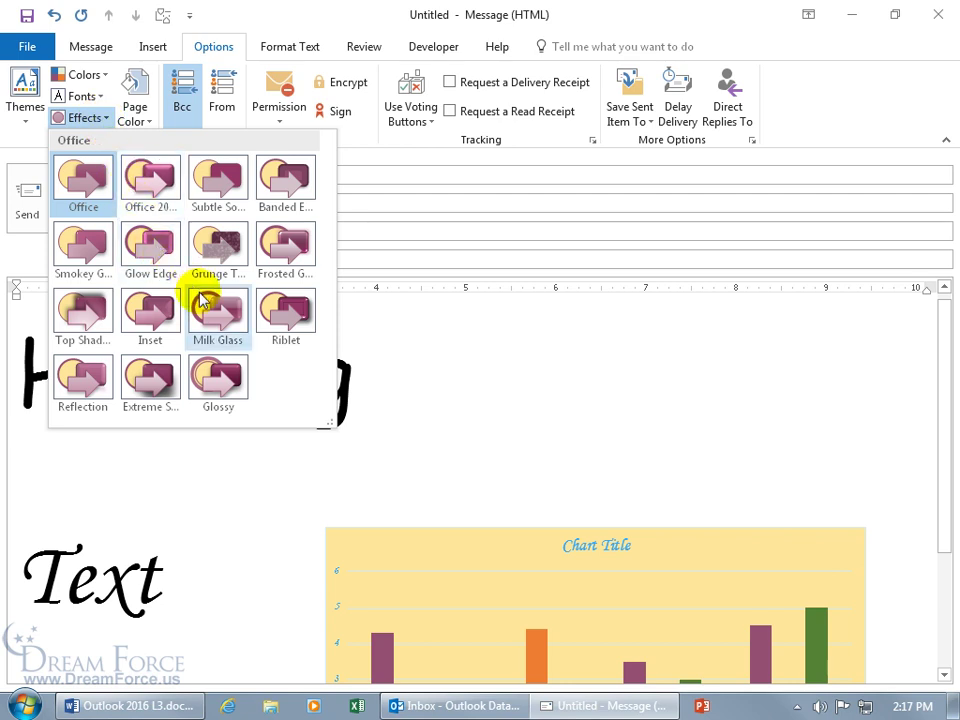
click(217, 317)
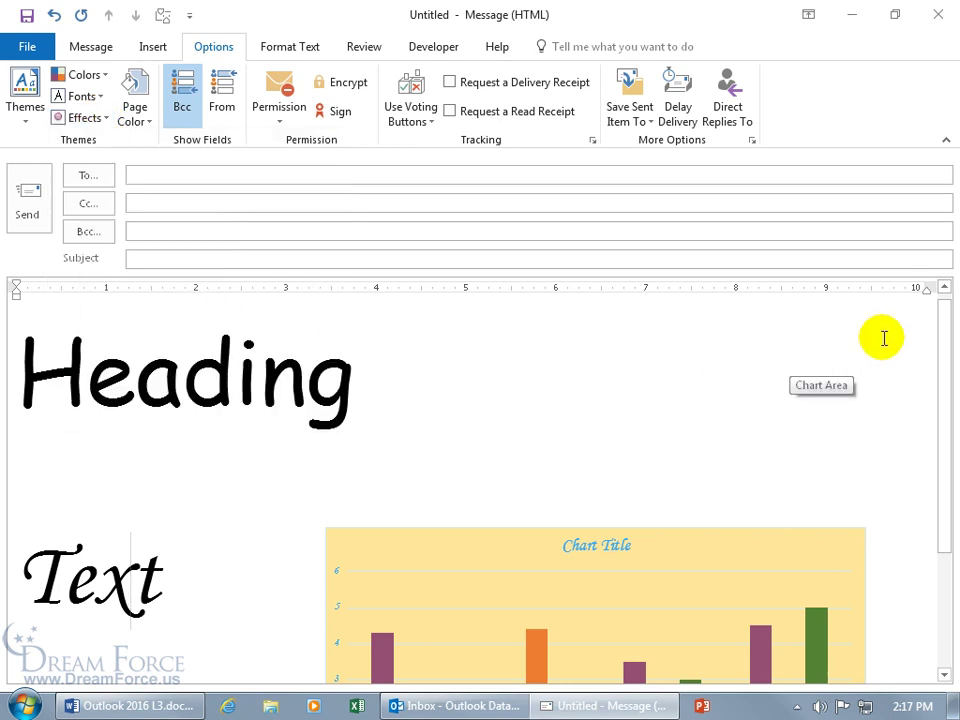
drag(940, 339, 943, 482)
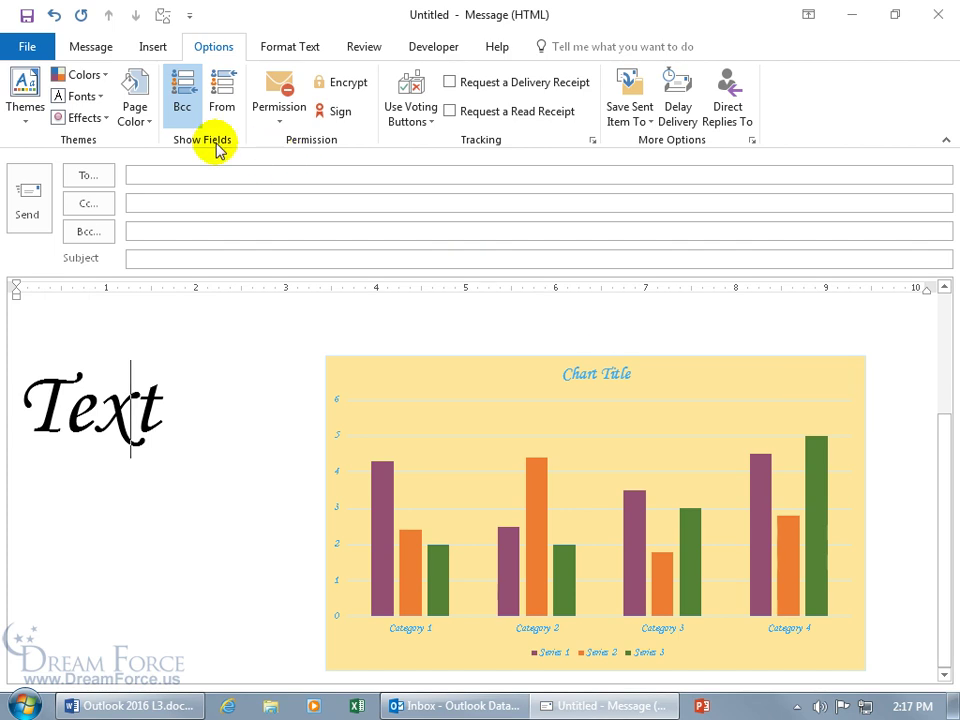
click(103, 118)
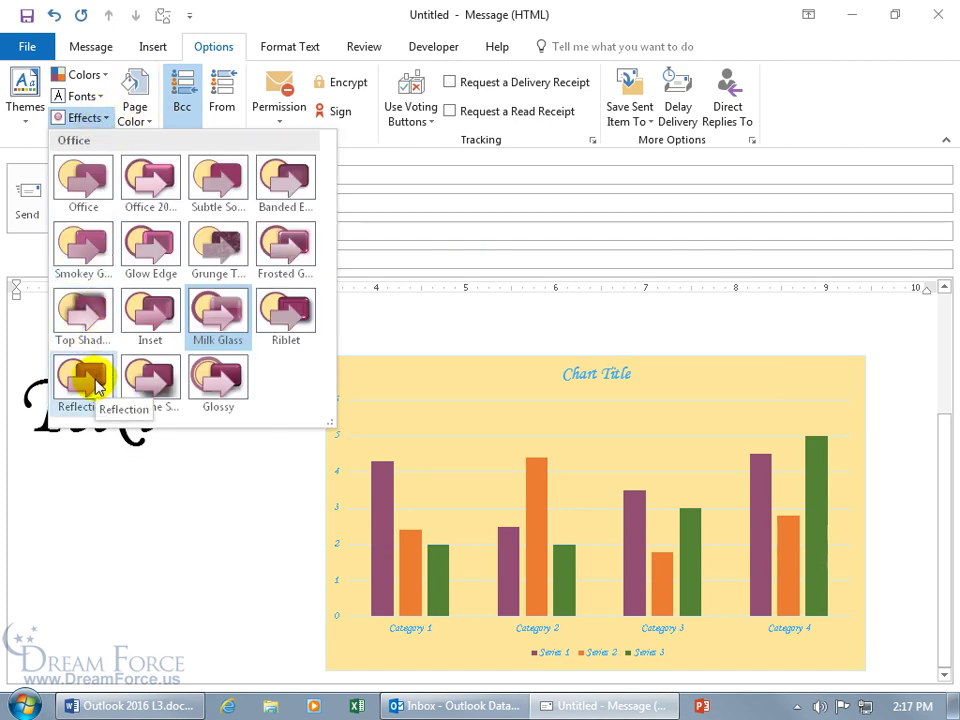
click(228, 380)
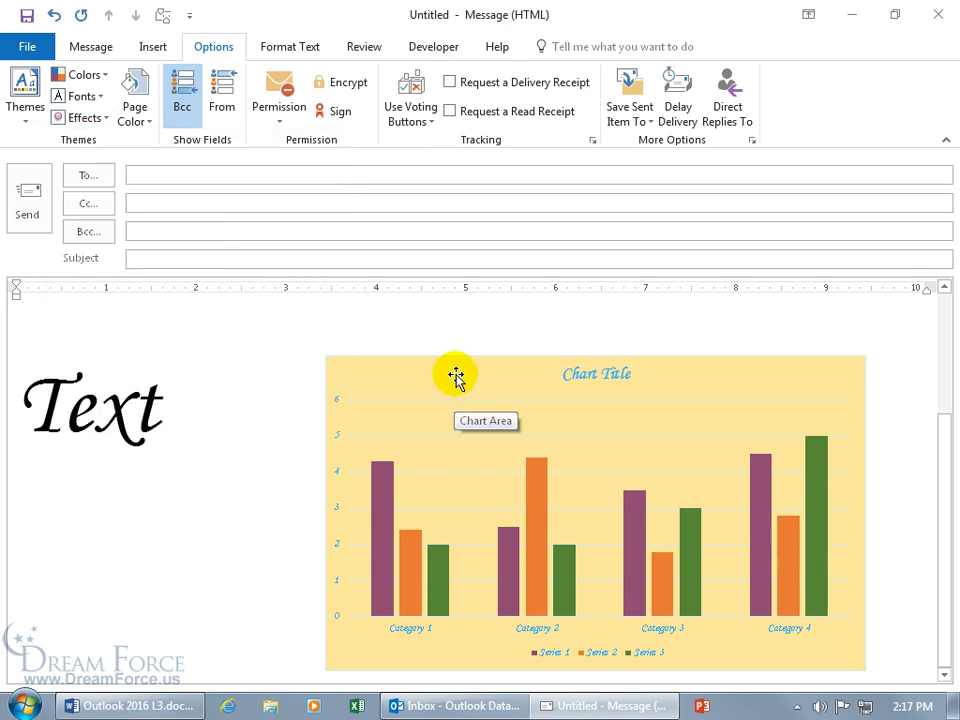
Set the page colour to Purple, Accent 1, Lighter 60%.
click(147, 117)
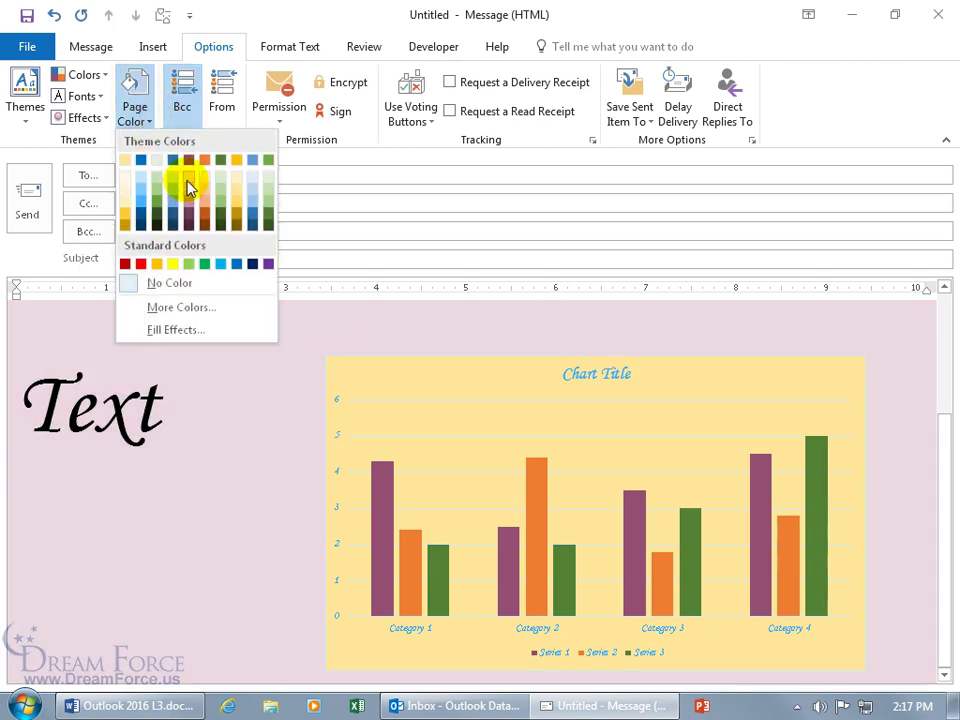
click(189, 186)
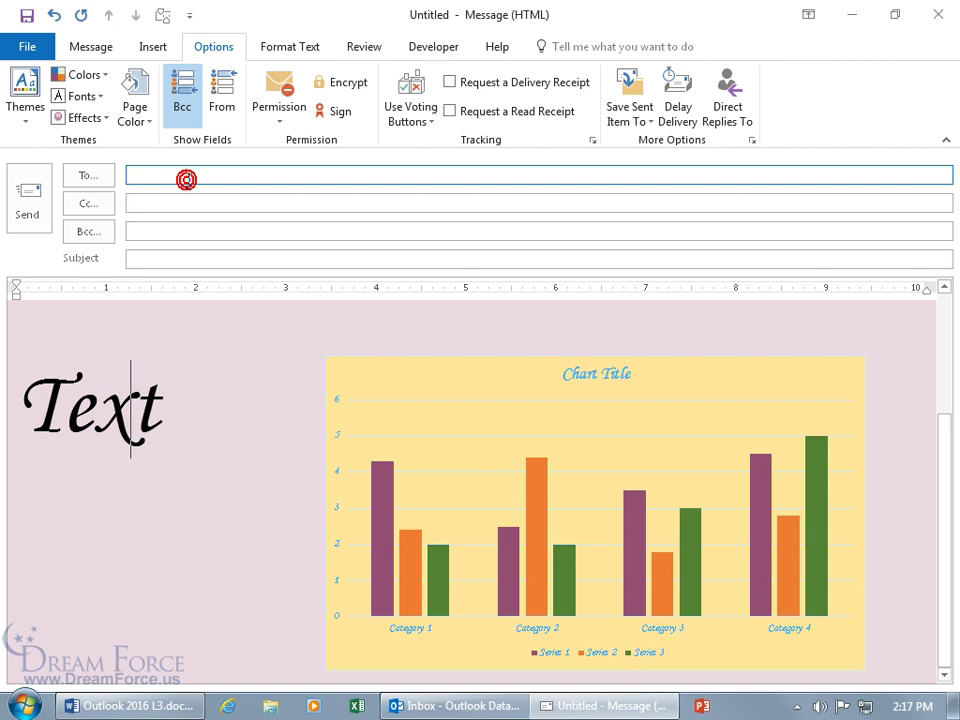
click(111, 125)
click(137, 112)
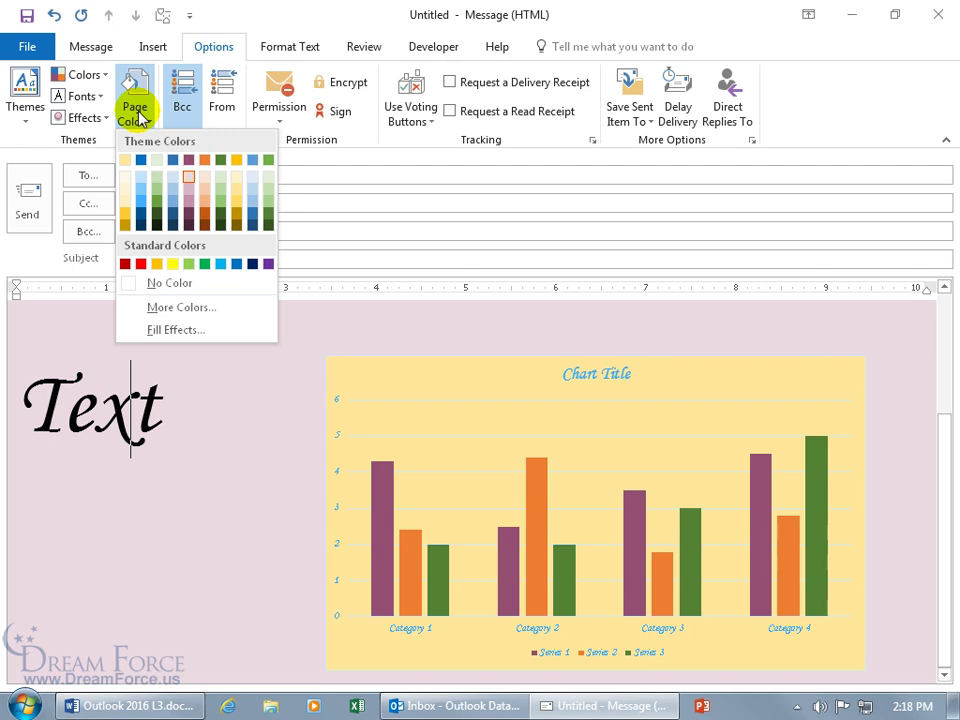
click(79, 141)
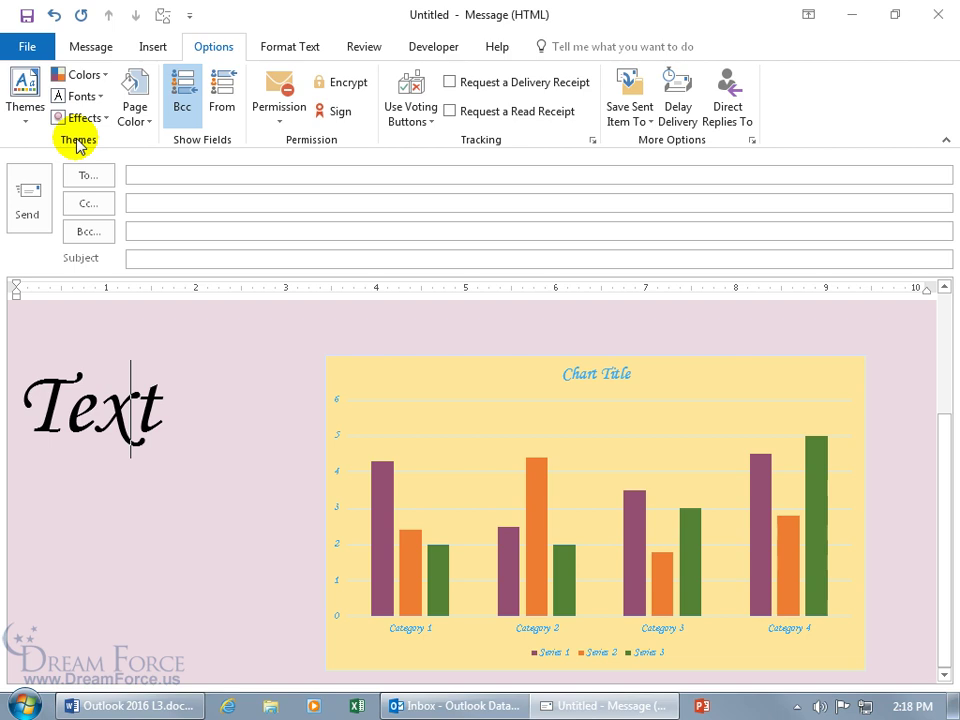
Save the message's current theme as a theme file named Spiffy.
click(25, 112)
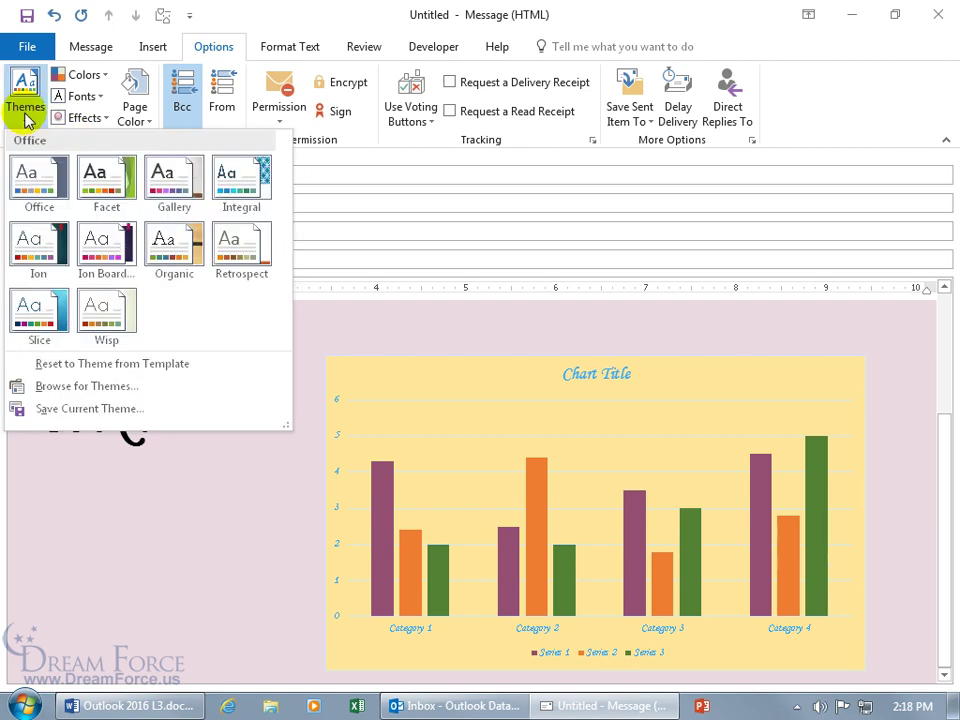
click(64, 408)
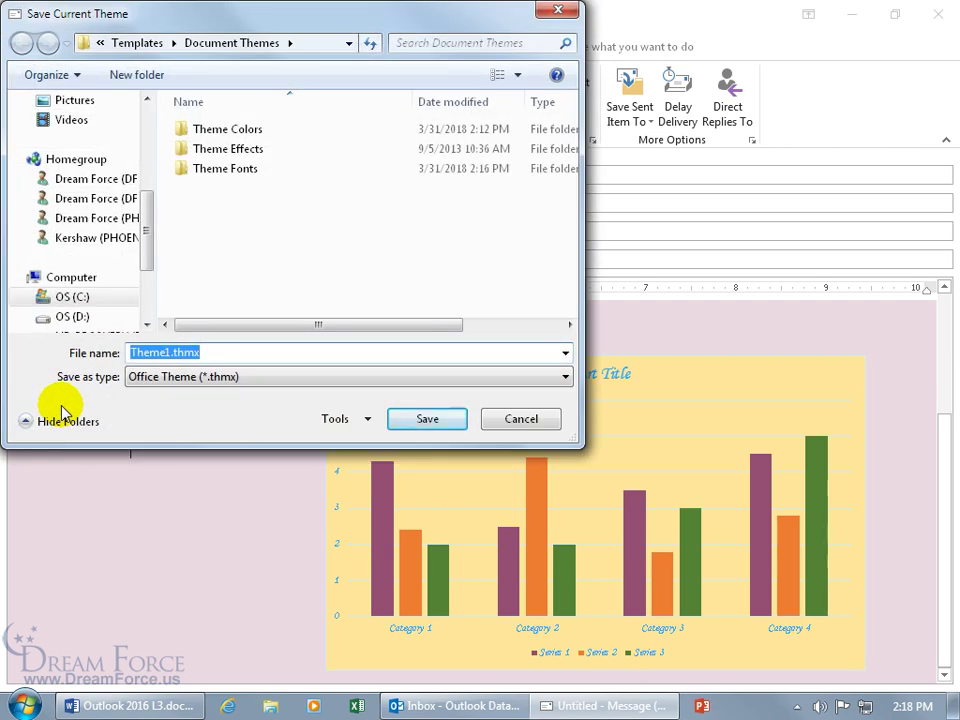
text(Spiffy)
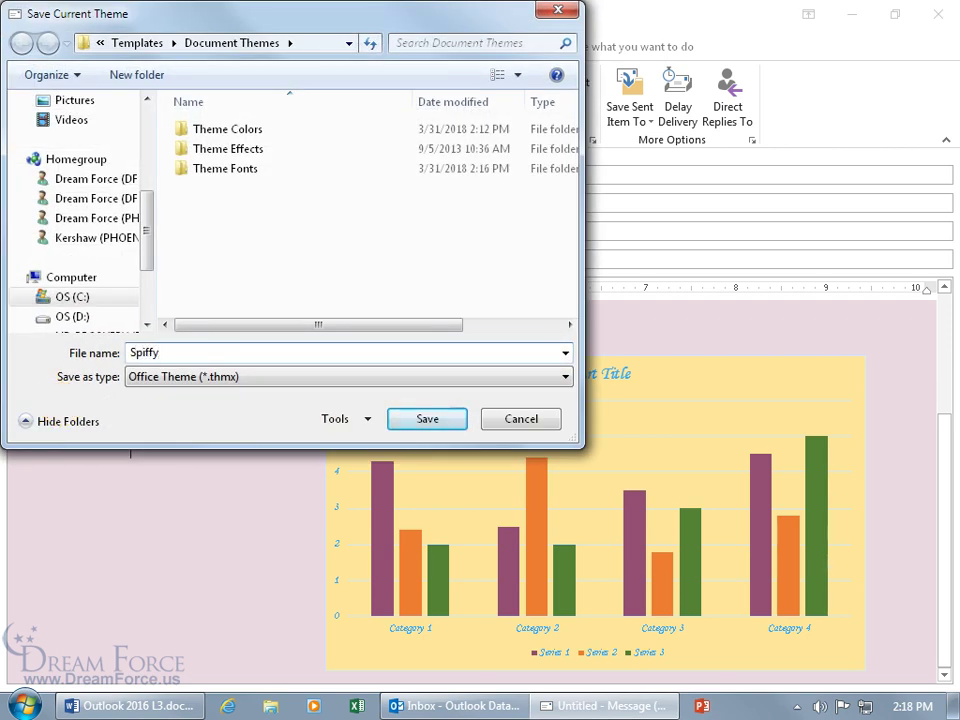
click(422, 418)
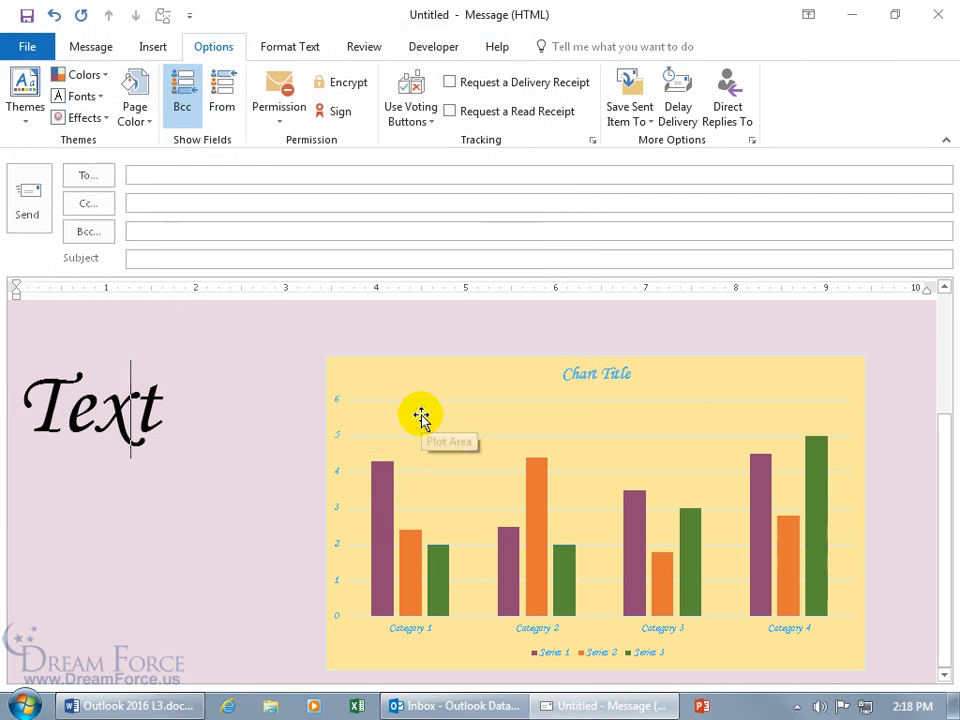
Discard the old message unsaved, then start a new email with 'Text' typed and selected.
click(938, 14)
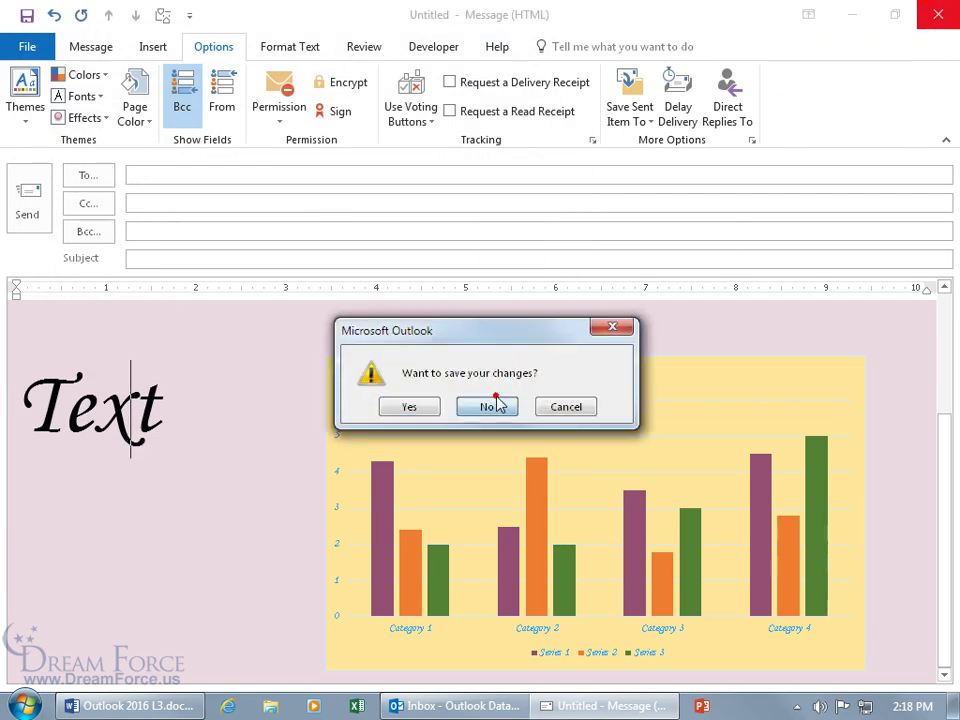
click(497, 406)
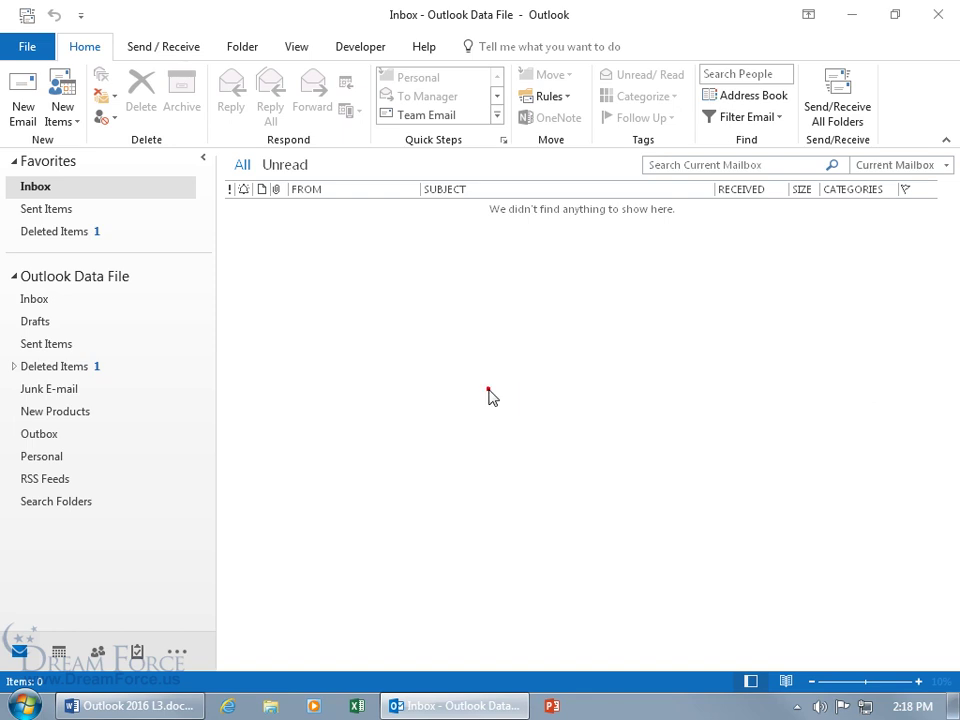
key(ctrl+n)
click(92, 334)
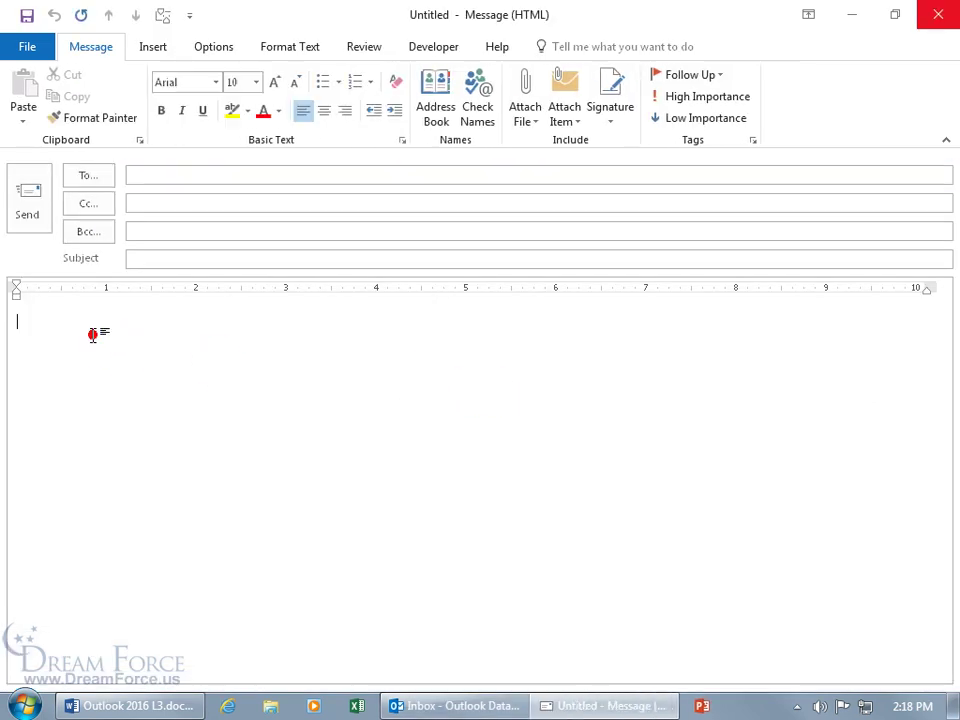
text(Text)
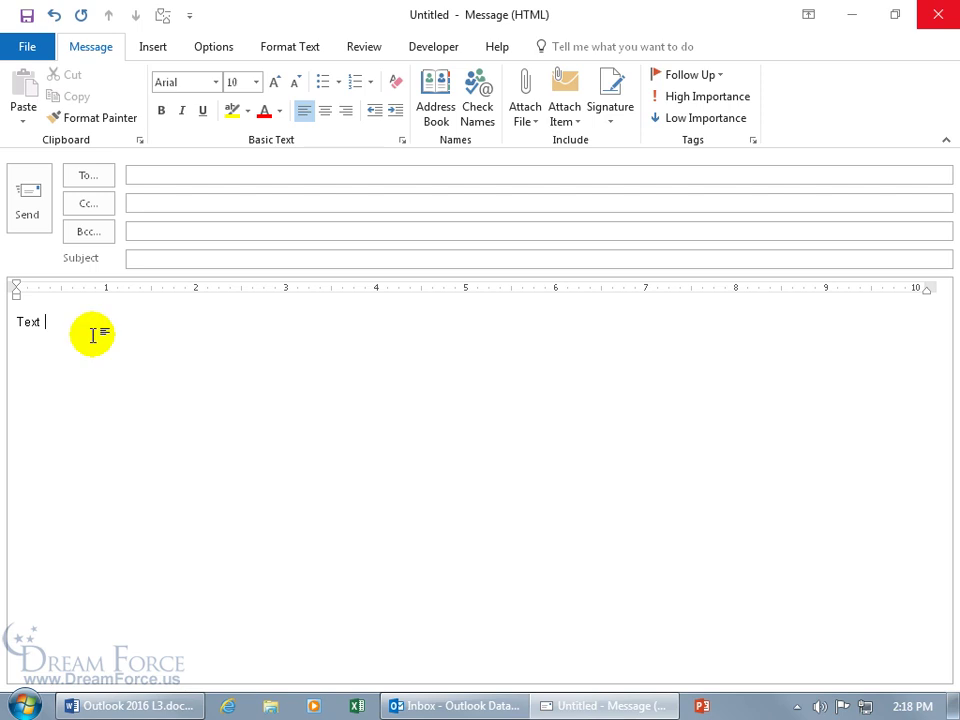
double_click(28, 321)
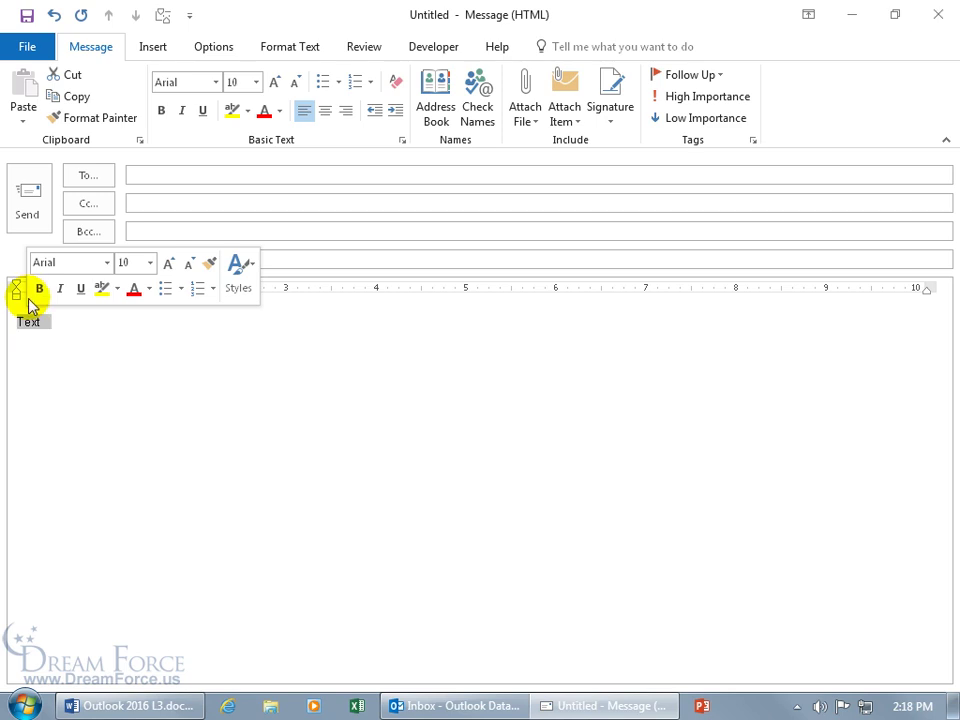
Bring up the stationery and fonts settings from Outlook Options.
click(34, 50)
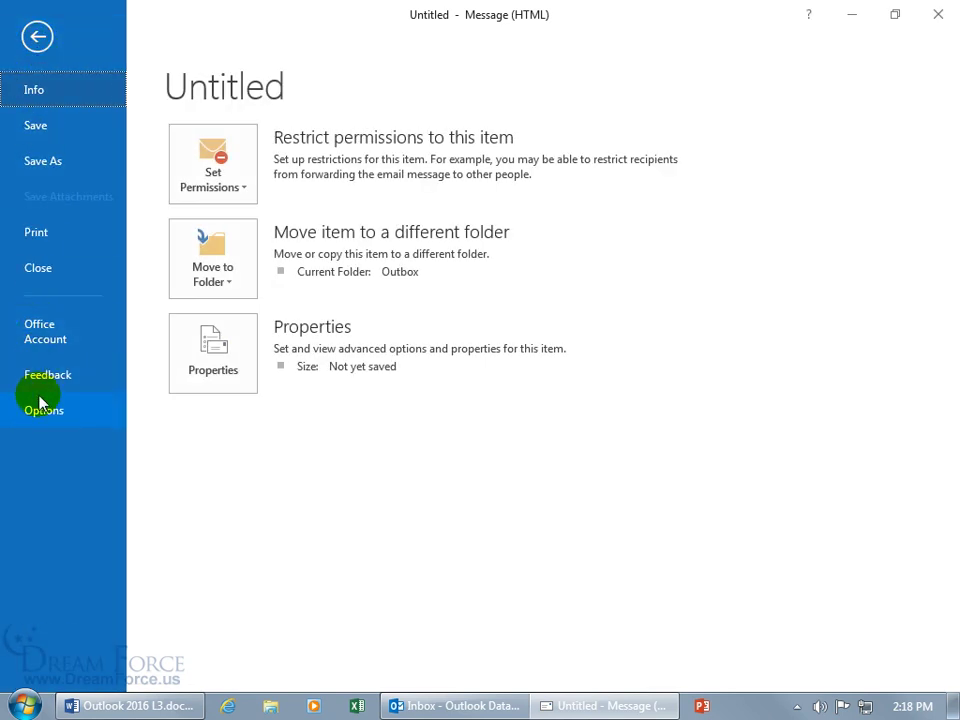
click(40, 408)
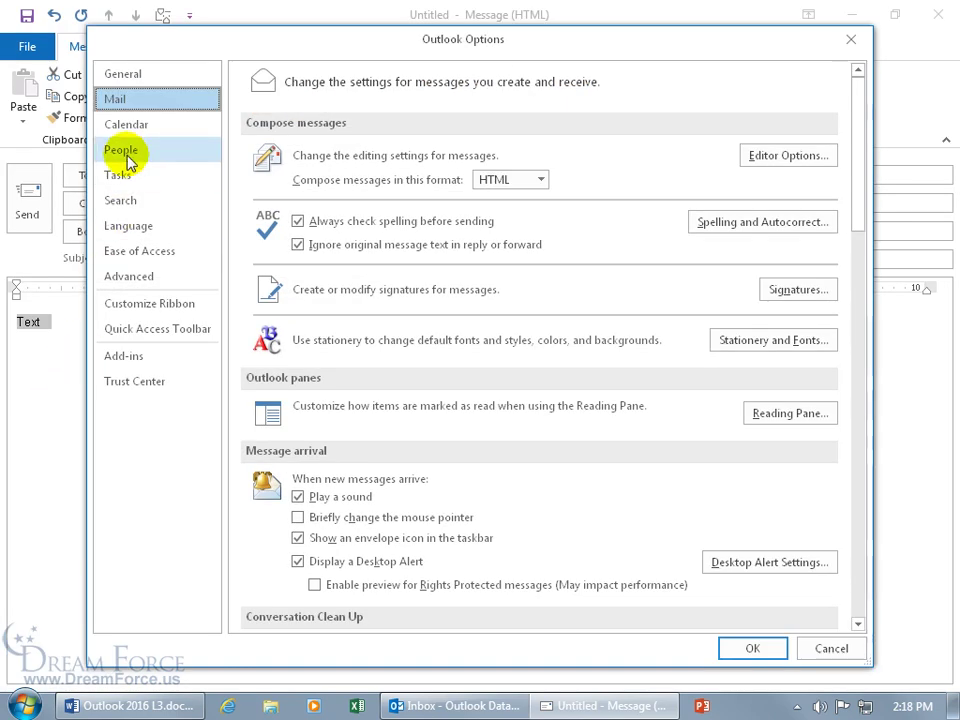
click(129, 76)
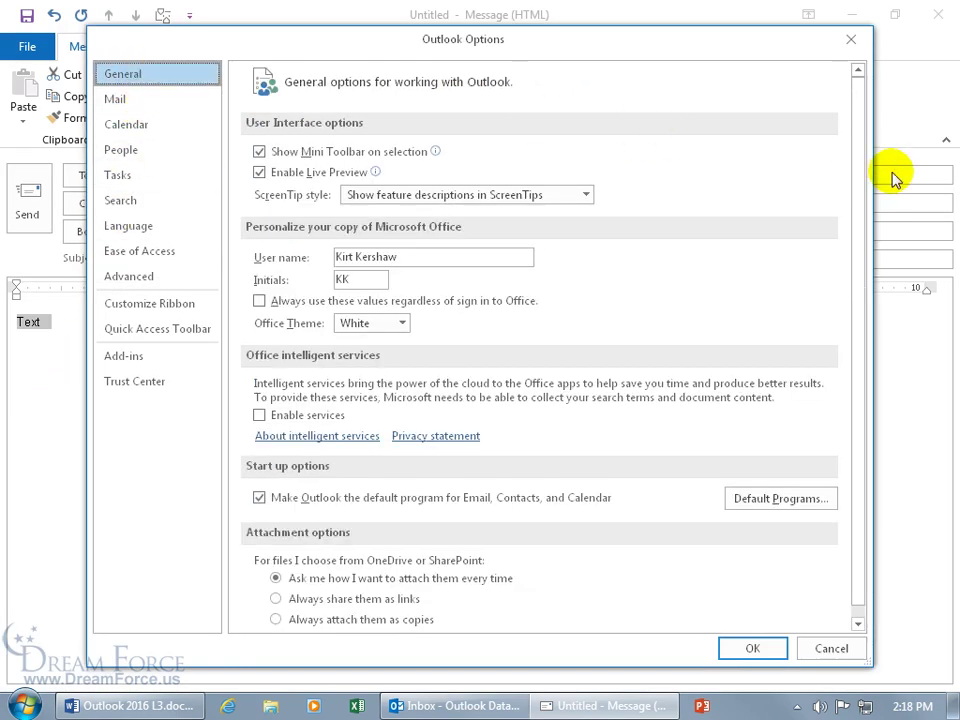
scroll(863, 188, down, 1)
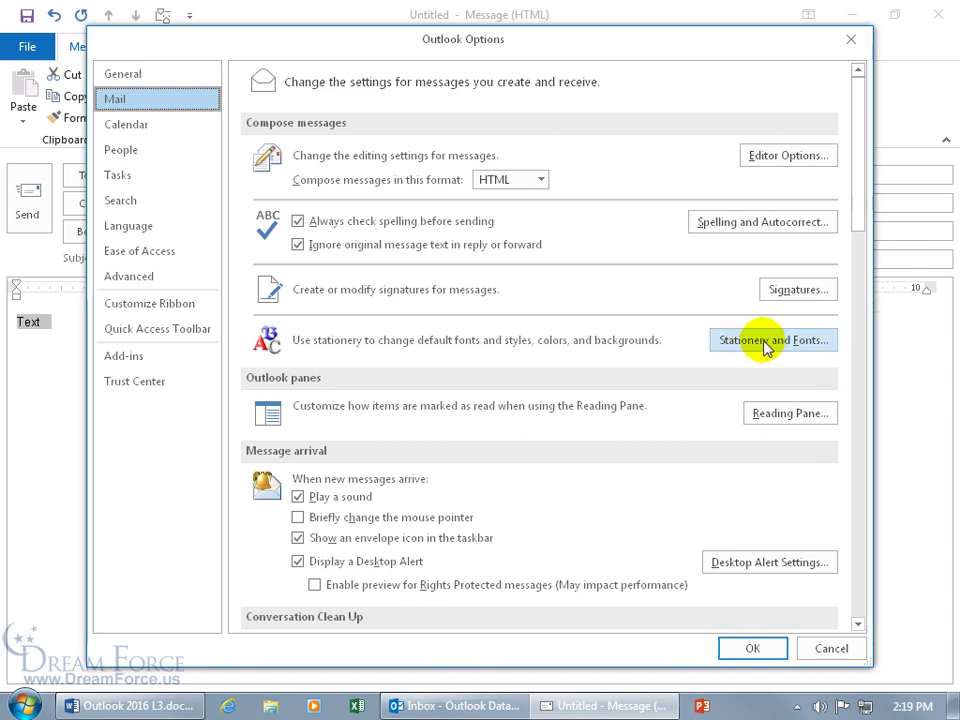
click(765, 342)
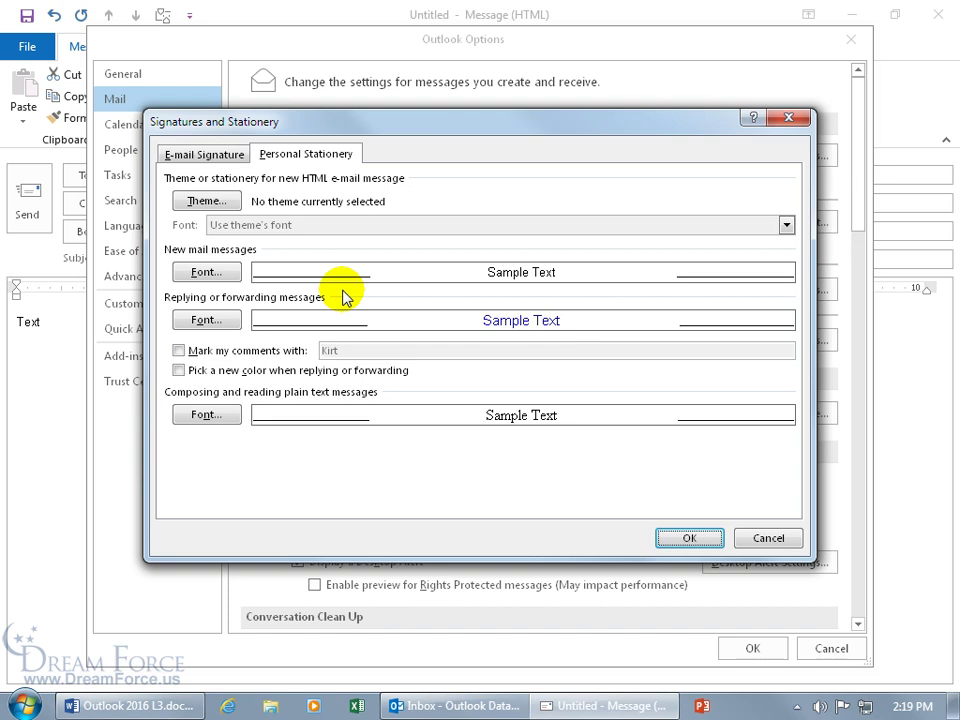
Try the +Body font for new messages, then cancel both dialogs, keeping Arial 10.
click(204, 272)
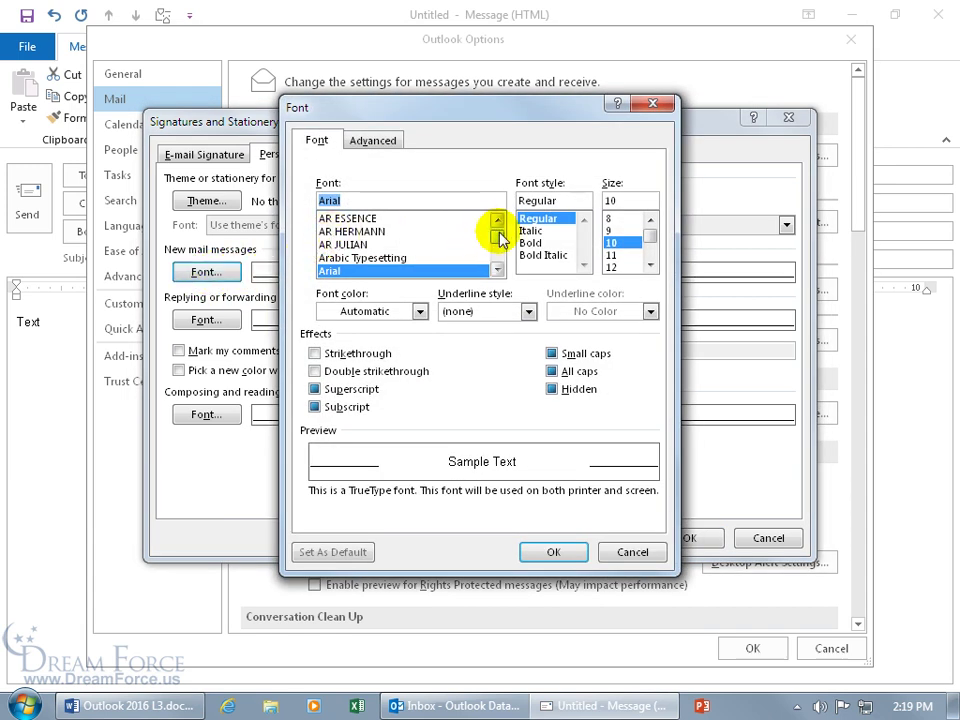
drag(500, 238, 497, 231)
click(341, 220)
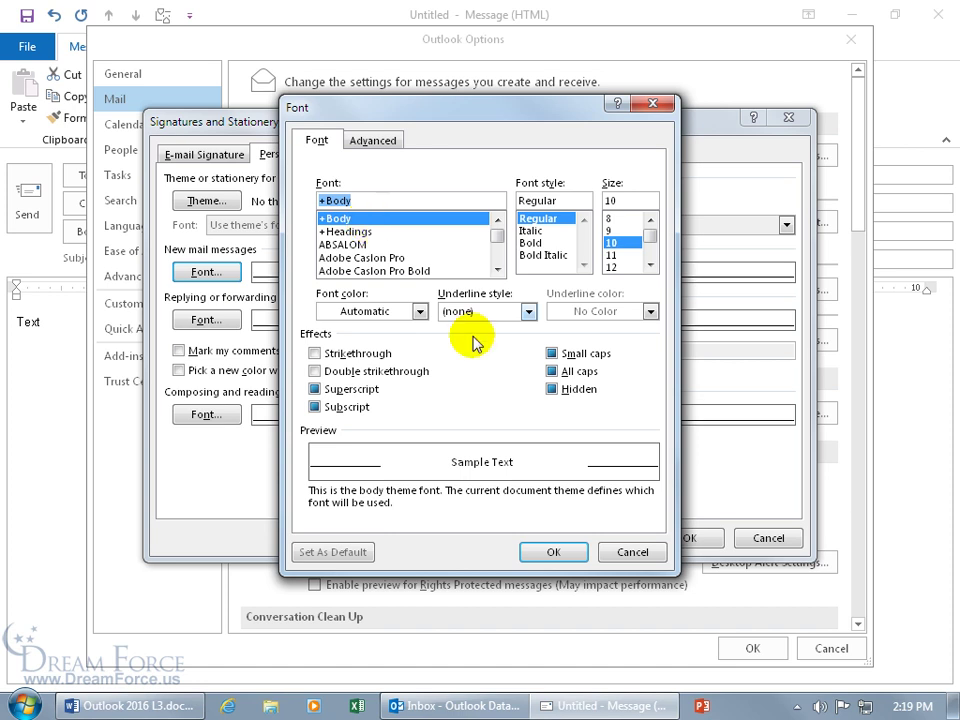
click(628, 553)
click(780, 539)
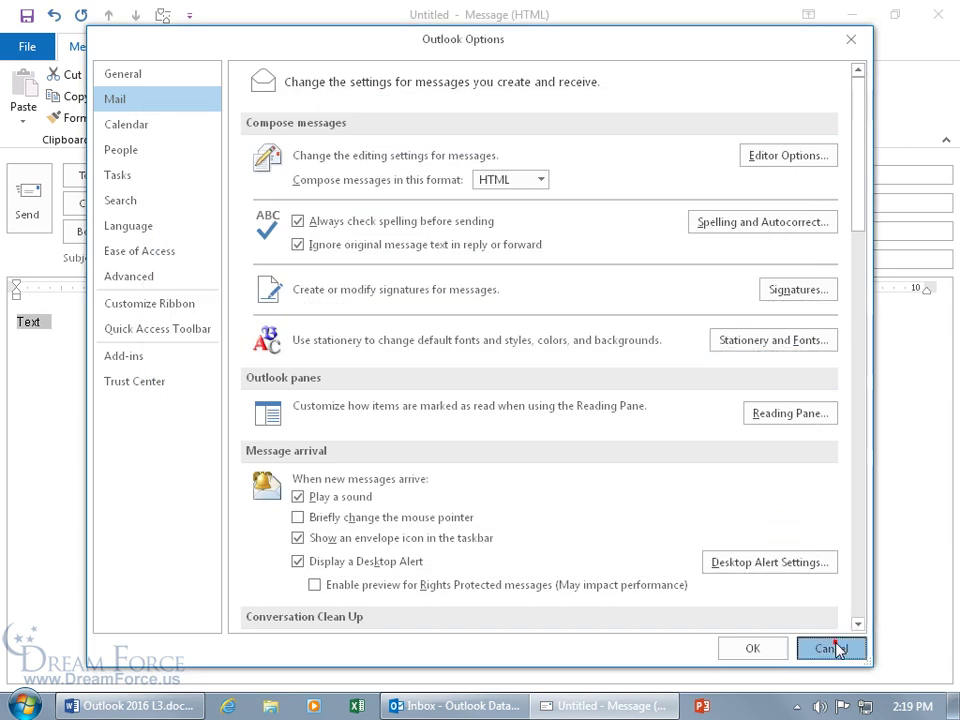
Close Outlook Options unchanged and set the word 'Text' to Calibri (Body).
click(832, 646)
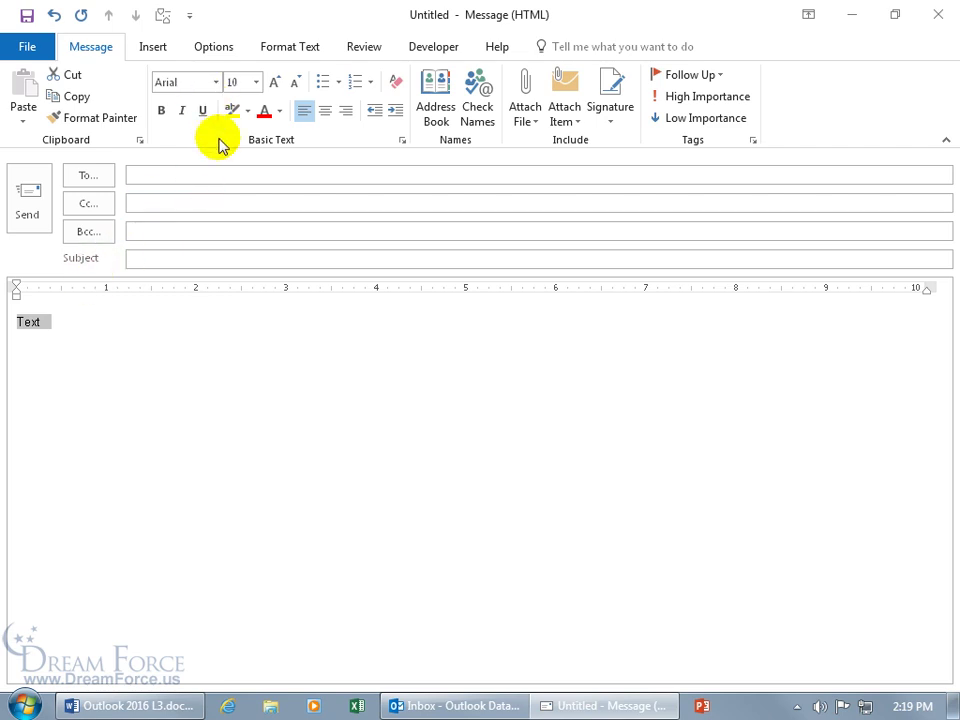
click(214, 82)
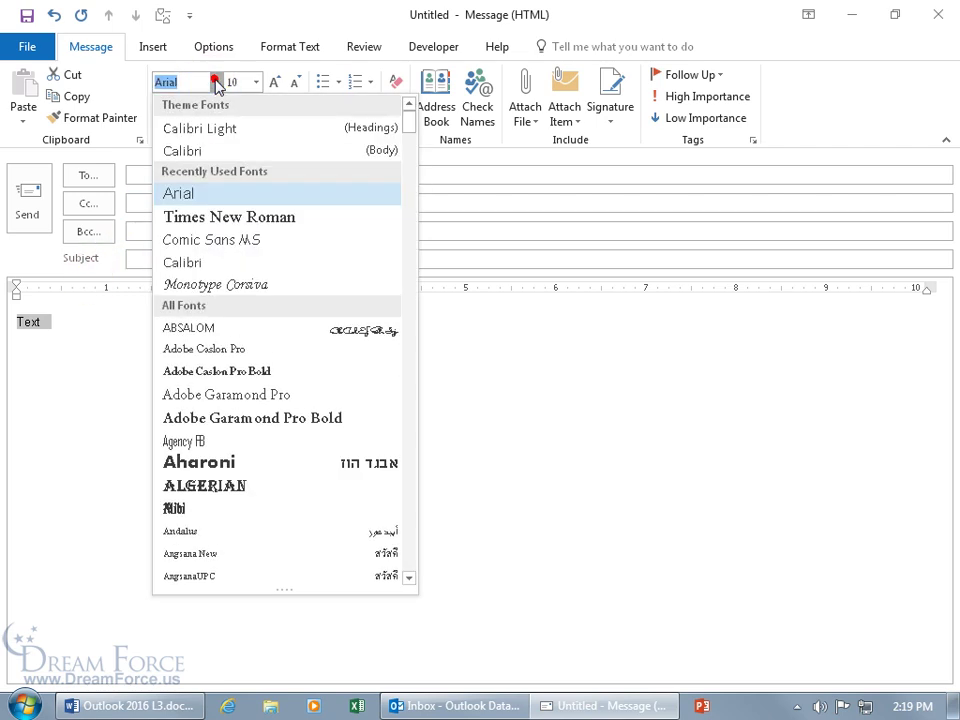
click(225, 151)
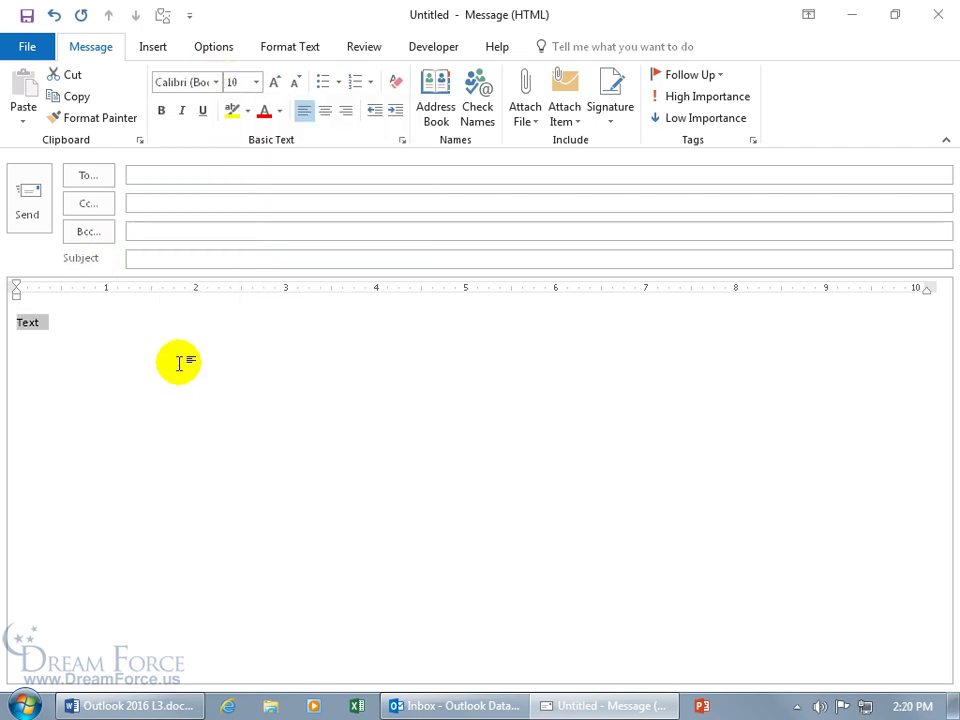
click(175, 330)
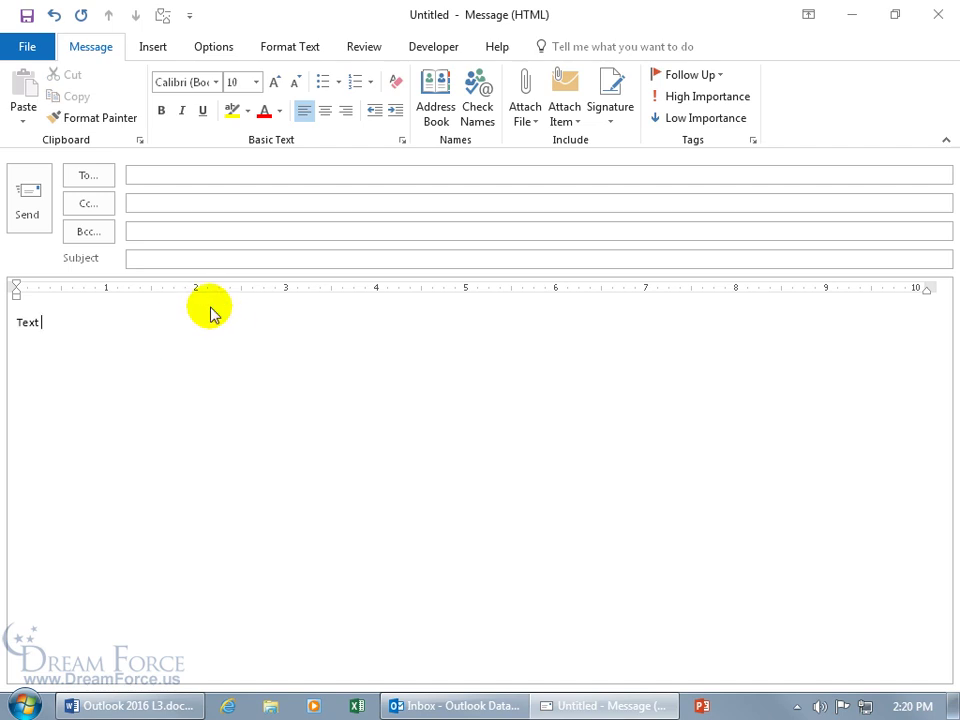
Draw a large oval circle to the right of 'Text' using Insert > Shapes.
click(154, 44)
click(398, 105)
click(469, 161)
mouse_move(463, 343)
mouse_down()
mouse_move(480, 377)
mouse_move(694, 540)
mouse_move(696, 556)
mouse_move(690, 551)
mouse_up()
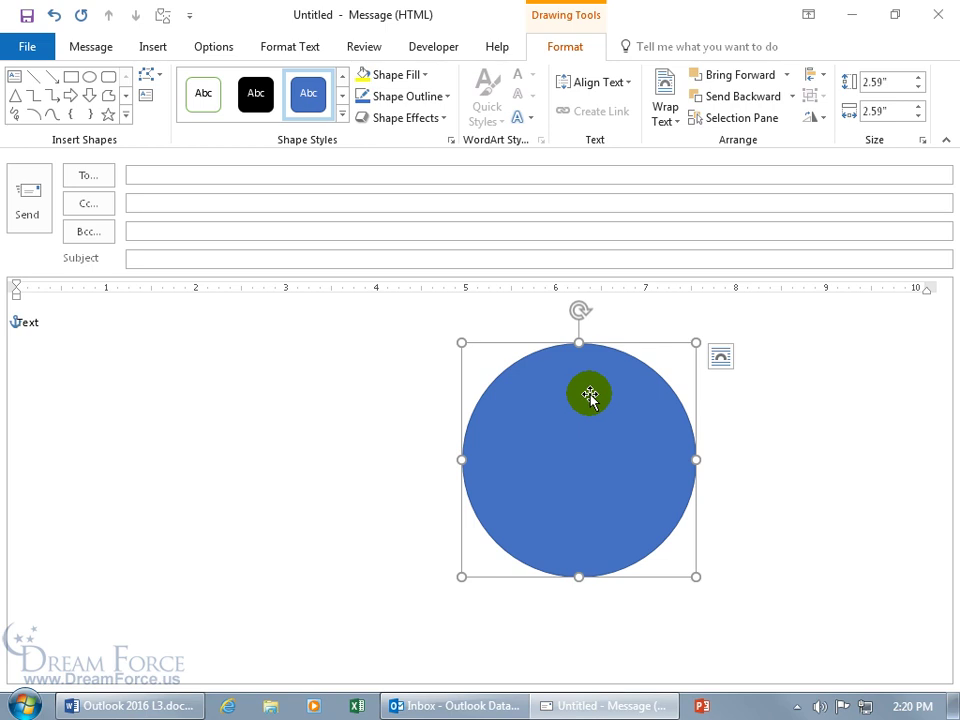
Apply the Spiffy theme, turning the circle plum and 'Text' into Monotype Corsiva.
click(212, 47)
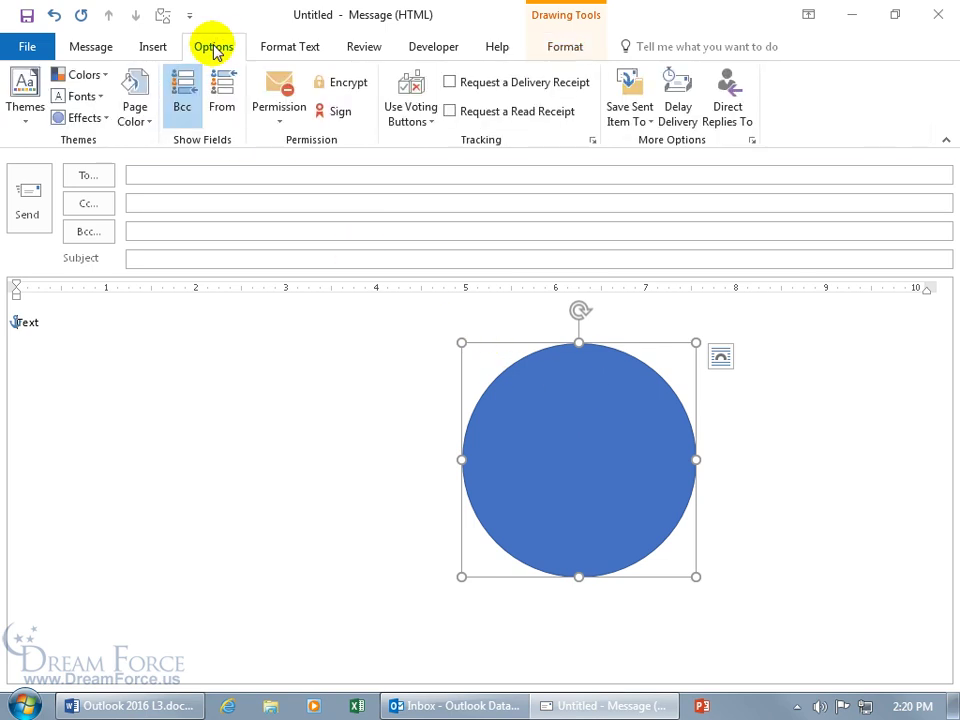
click(27, 118)
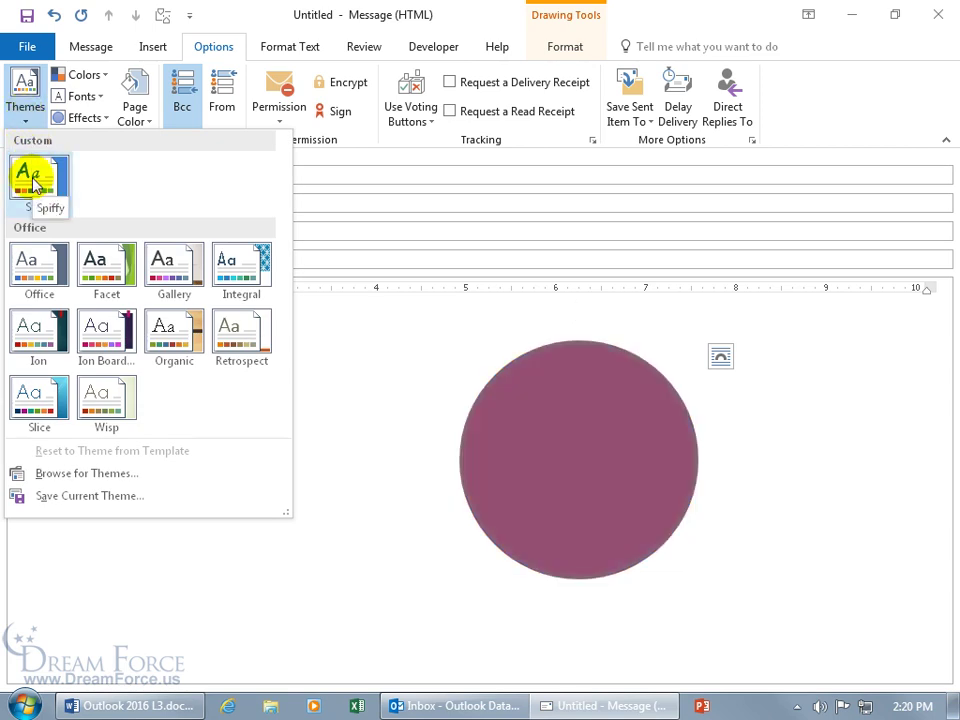
click(33, 180)
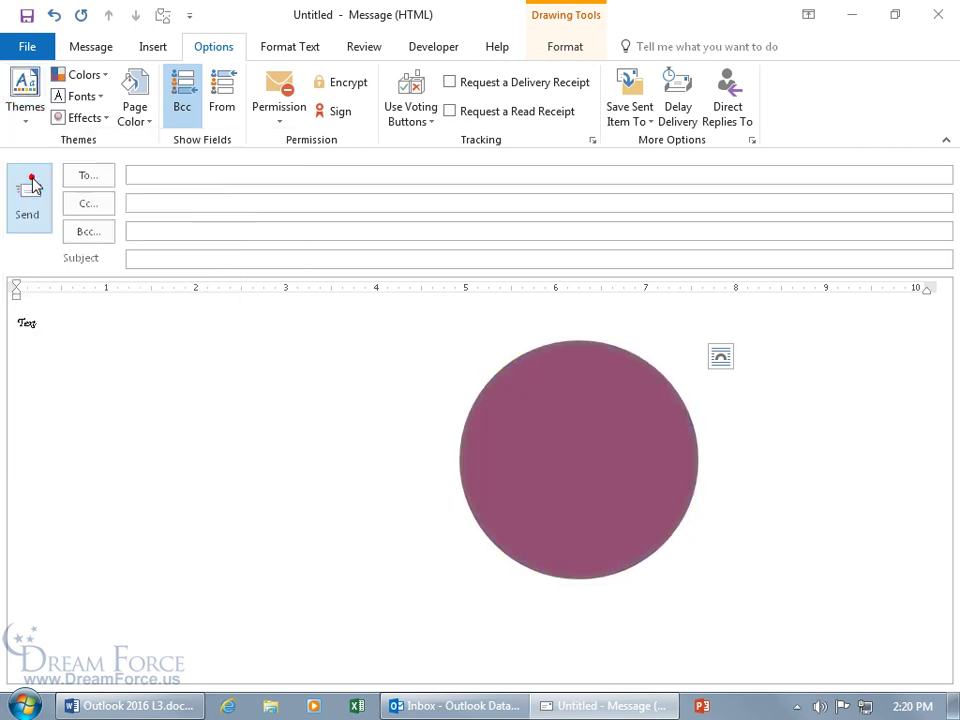
Enlarge 'Text' to 26 pt, then bring up the Spiffy theme's context menu.
drag(54, 327, 11, 321)
click(127, 265)
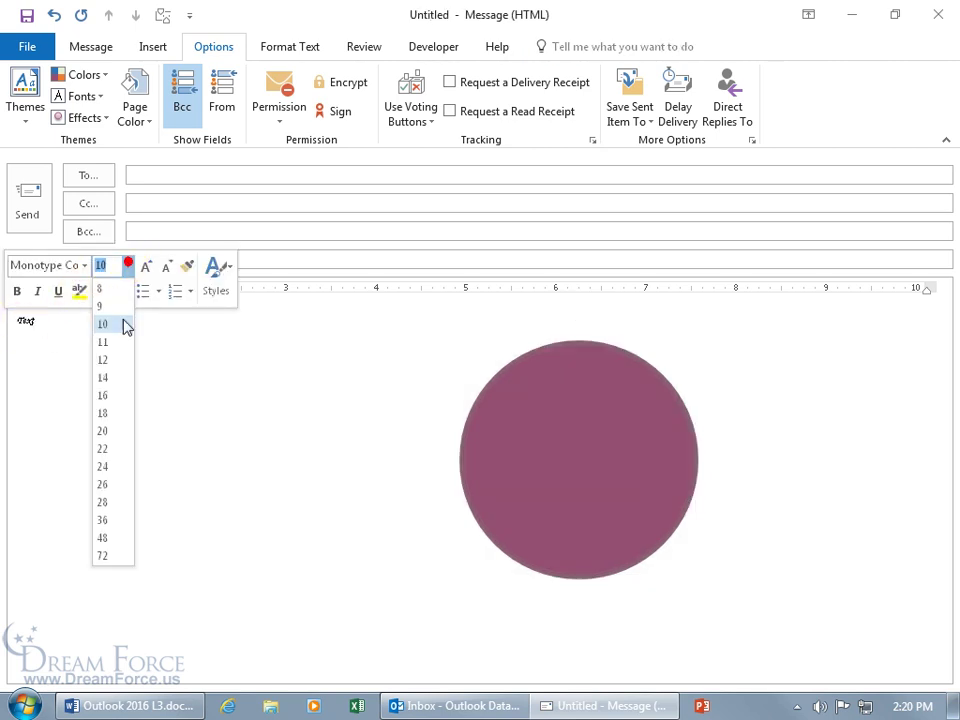
click(118, 485)
click(122, 337)
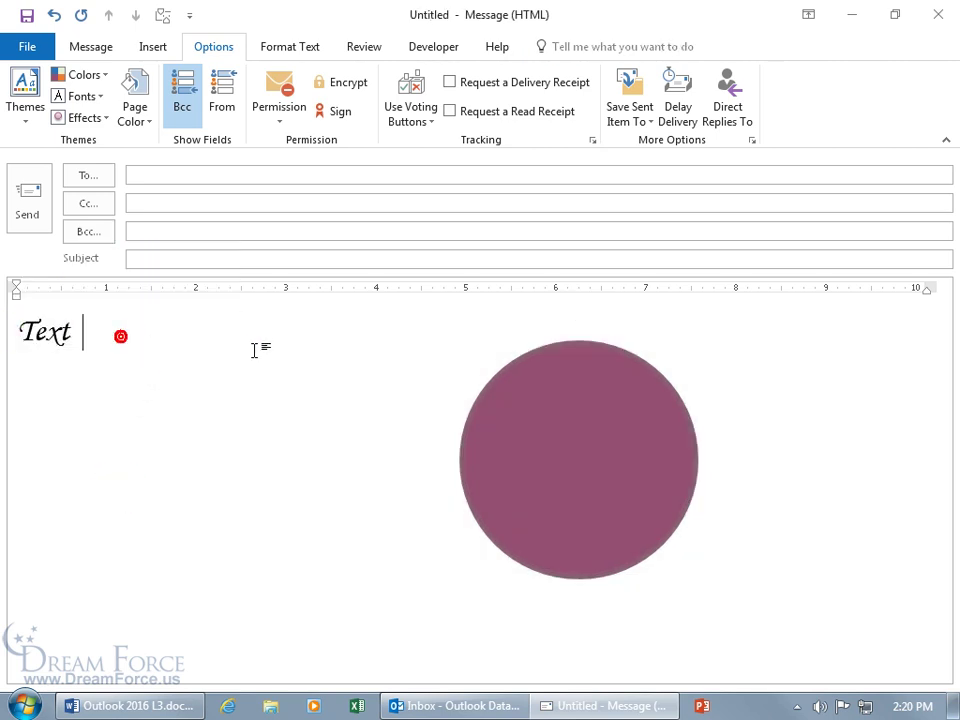
click(27, 117)
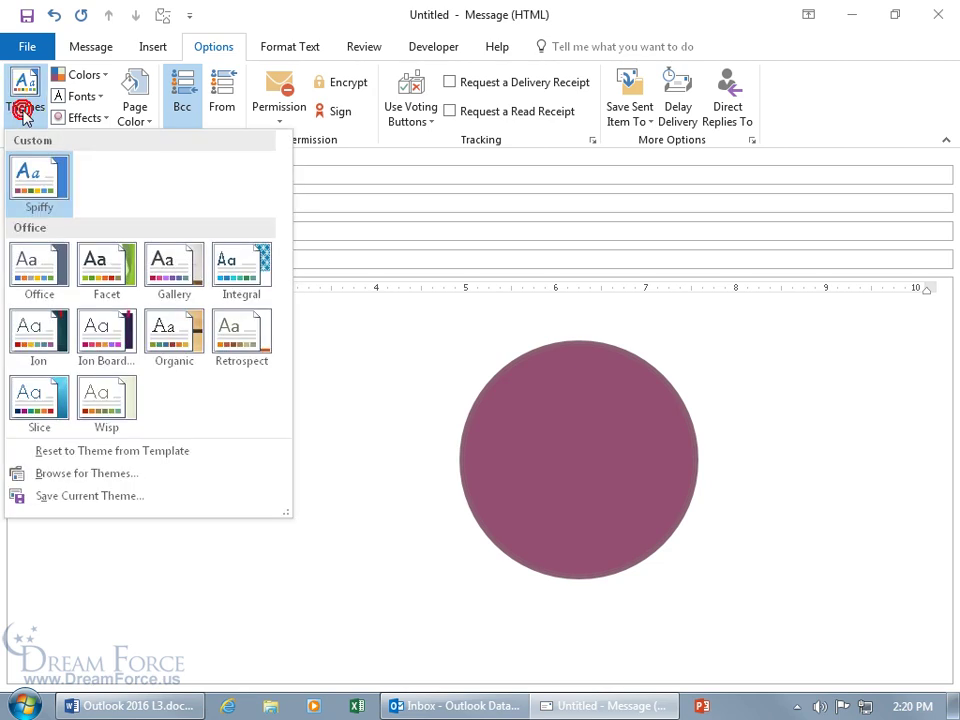
right_click(34, 186)
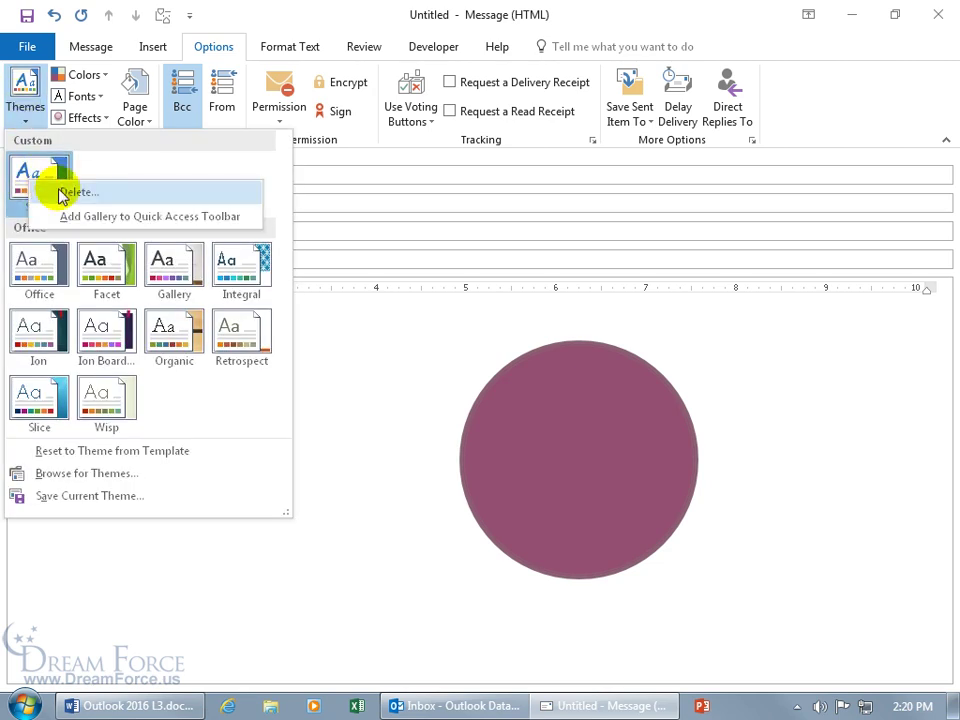
Dismiss the theme menu and apply the Office colour set, turning the circle blue.
click(422, 332)
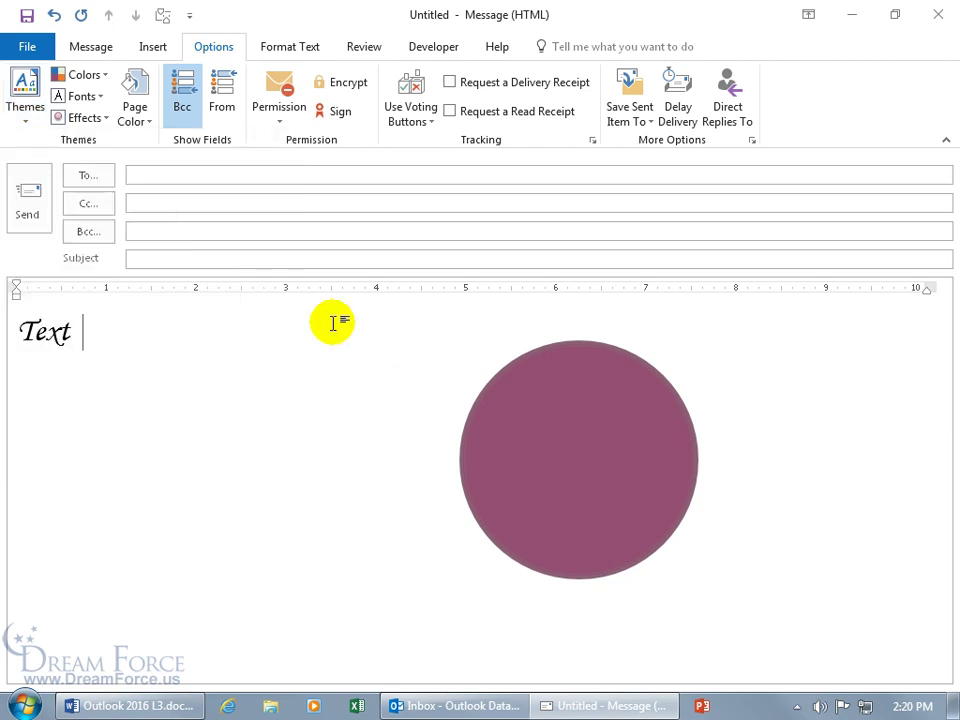
click(86, 74)
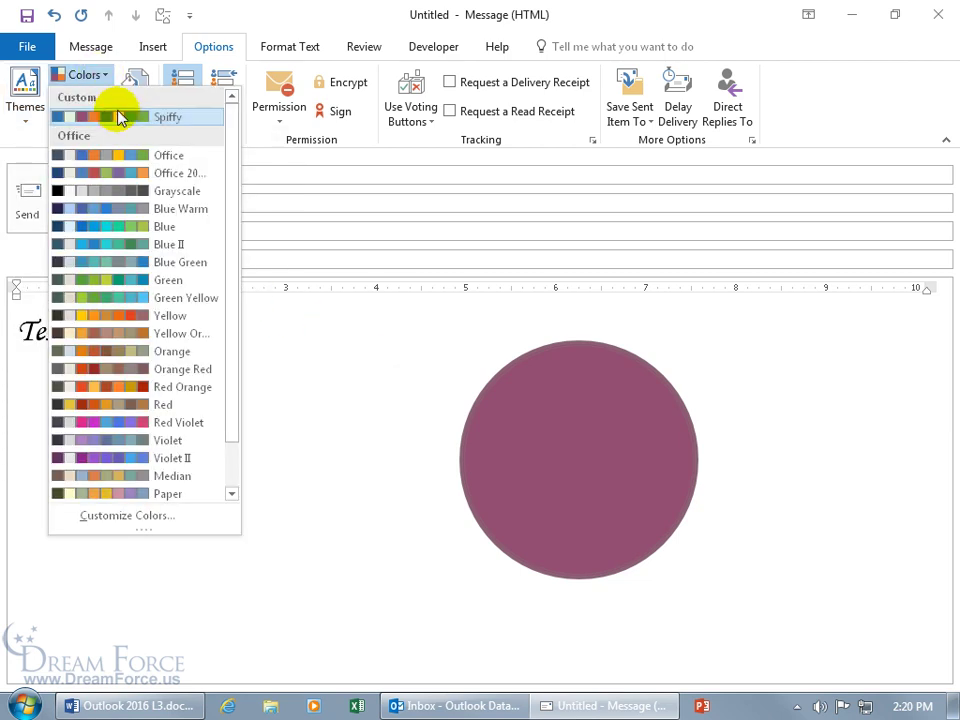
click(124, 158)
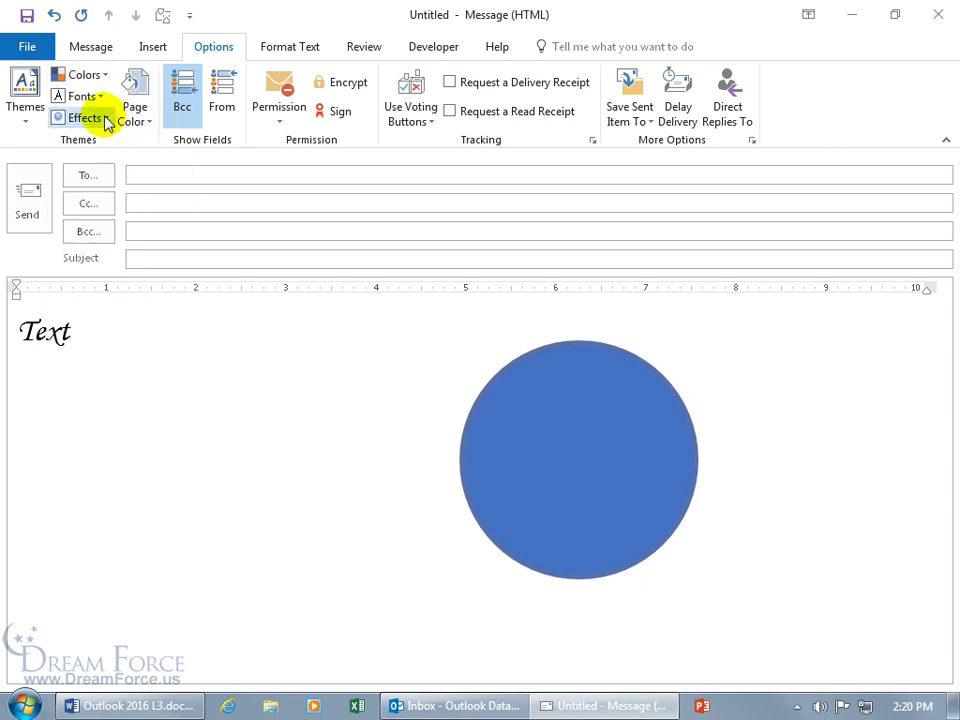
Save the current theme over the existing Spiffy.thmx file, confirming the replacement.
click(27, 118)
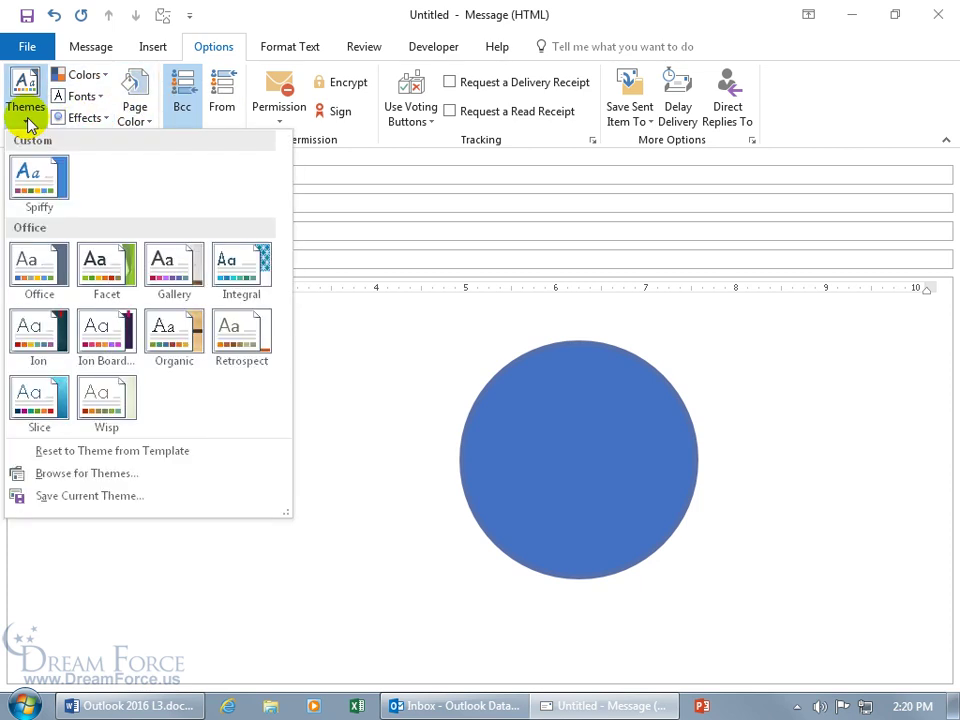
click(75, 496)
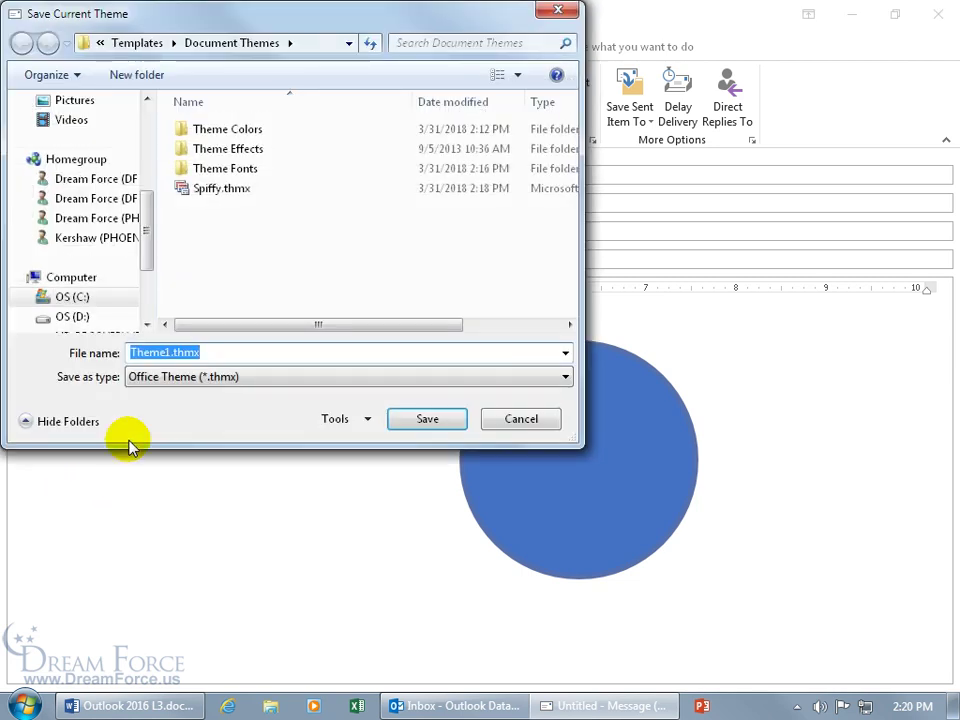
double_click(218, 198)
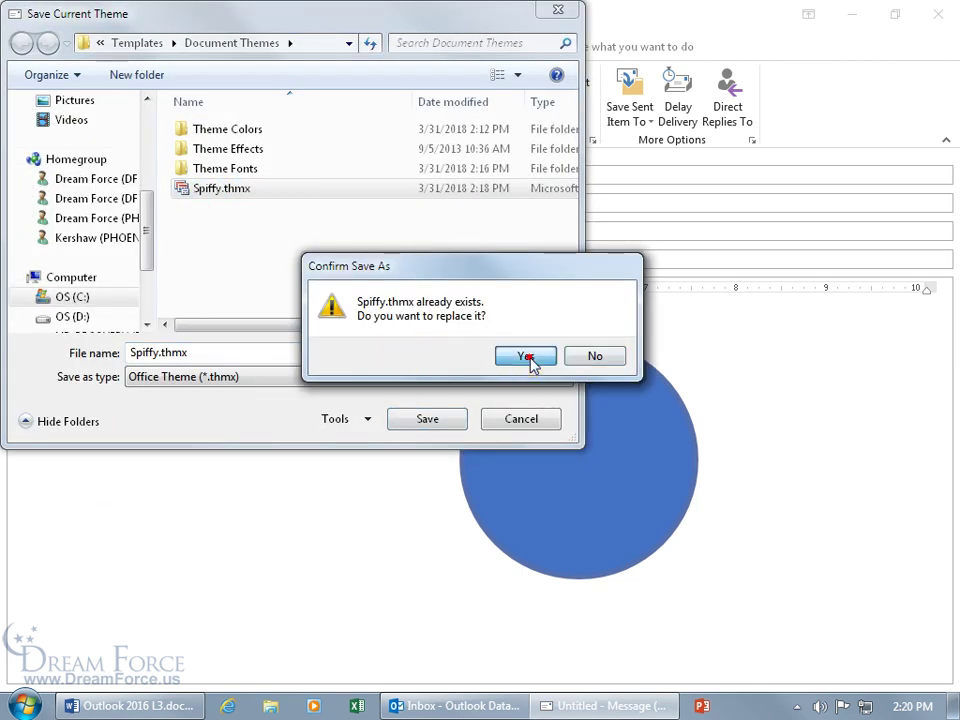
click(526, 358)
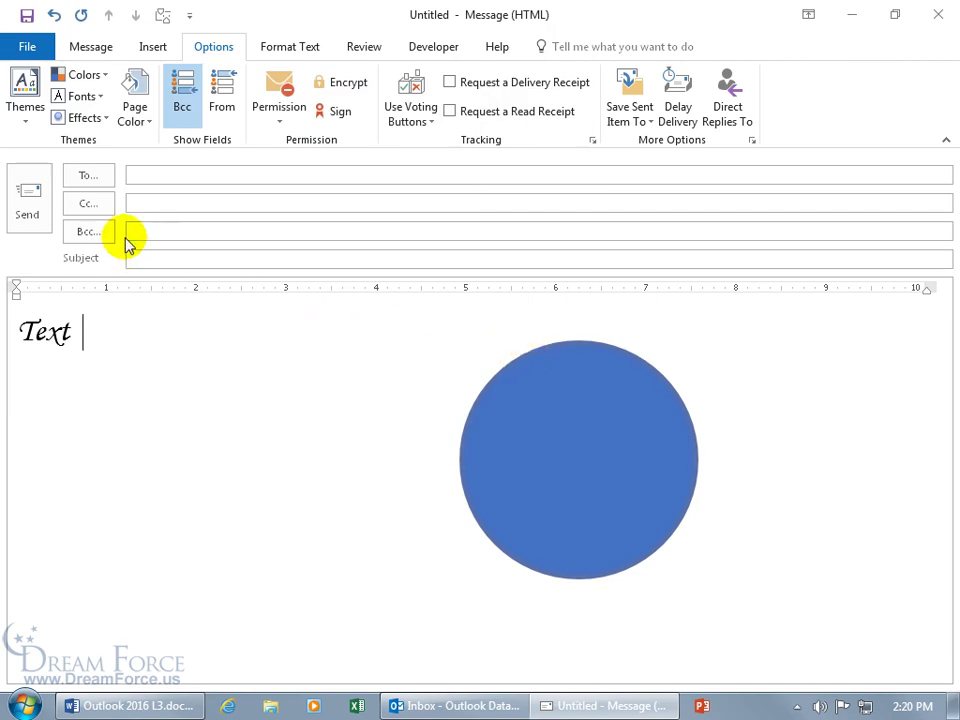
Delete Spiffy from the Custom section of the Themes gallery, confirming with Yes.
click(104, 76)
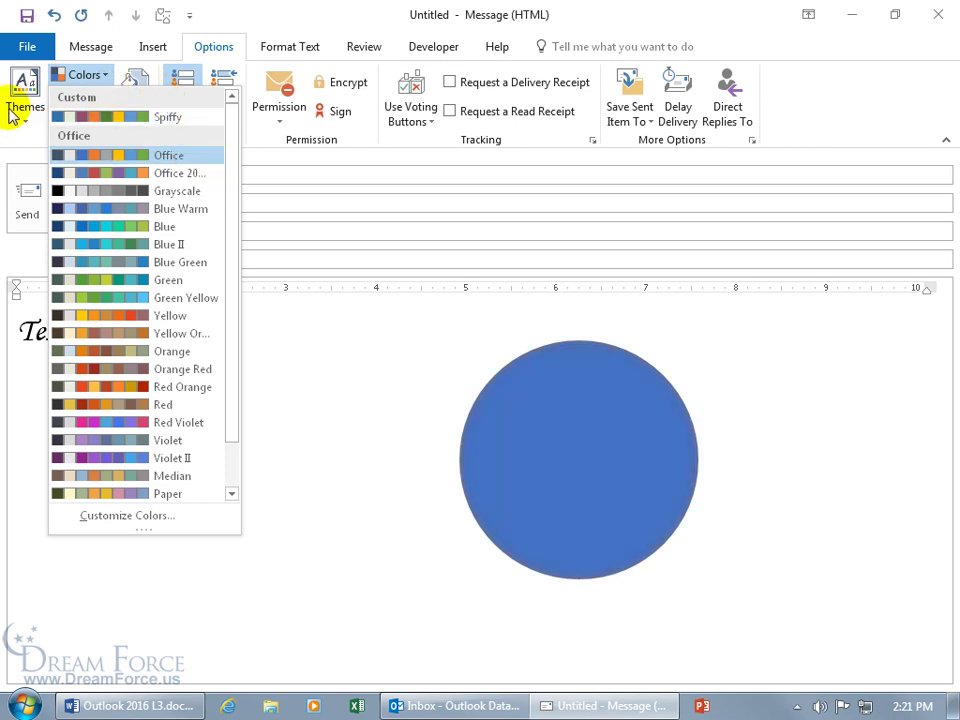
click(22, 110)
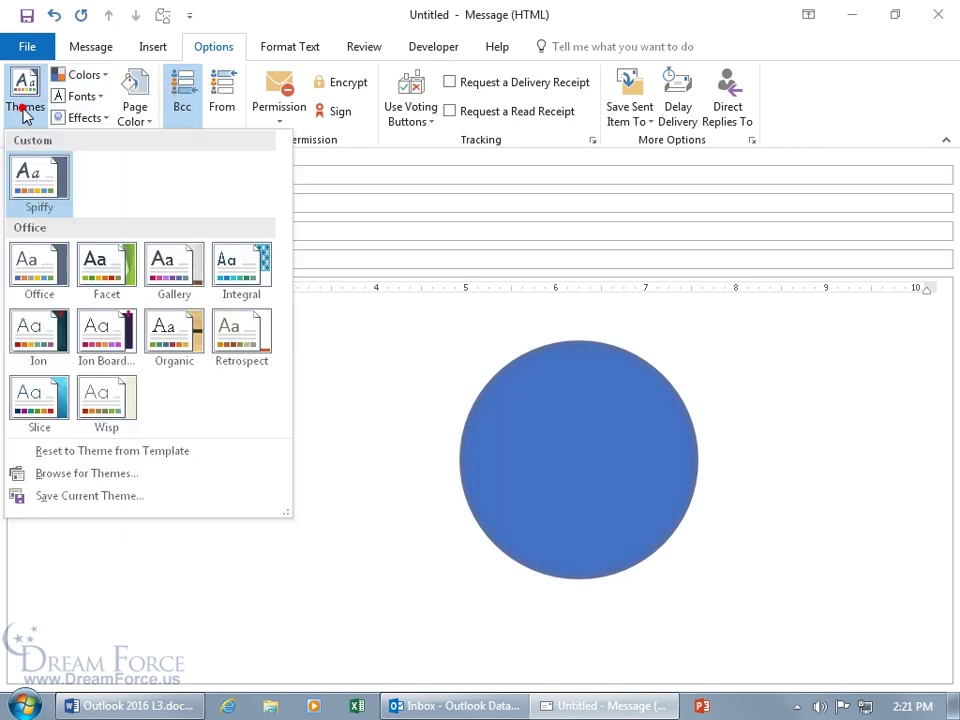
right_click(33, 178)
click(83, 190)
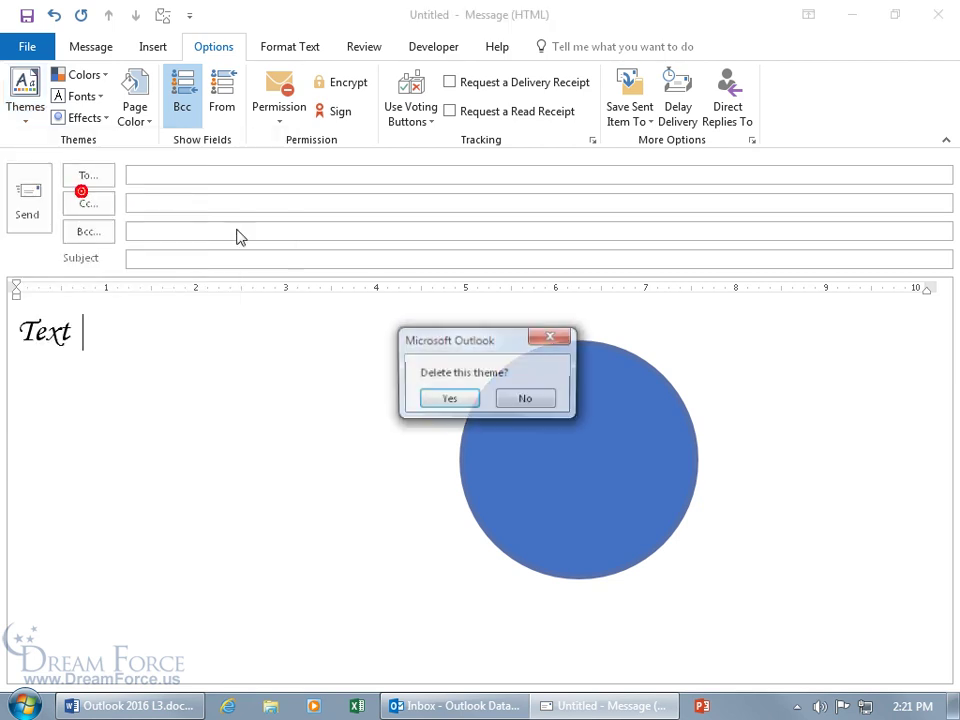
click(452, 399)
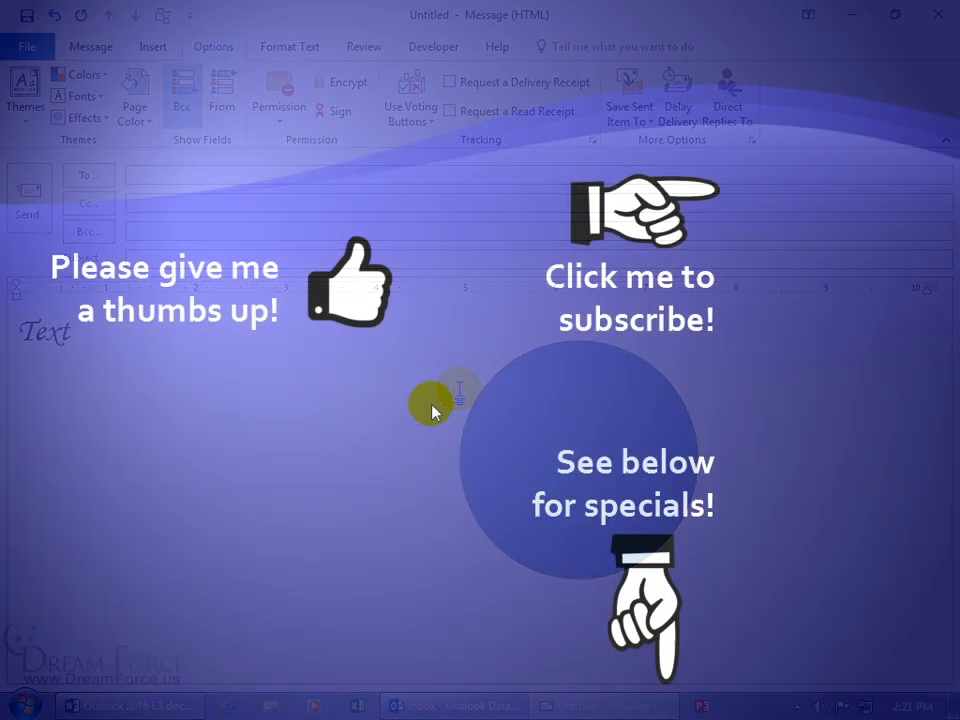